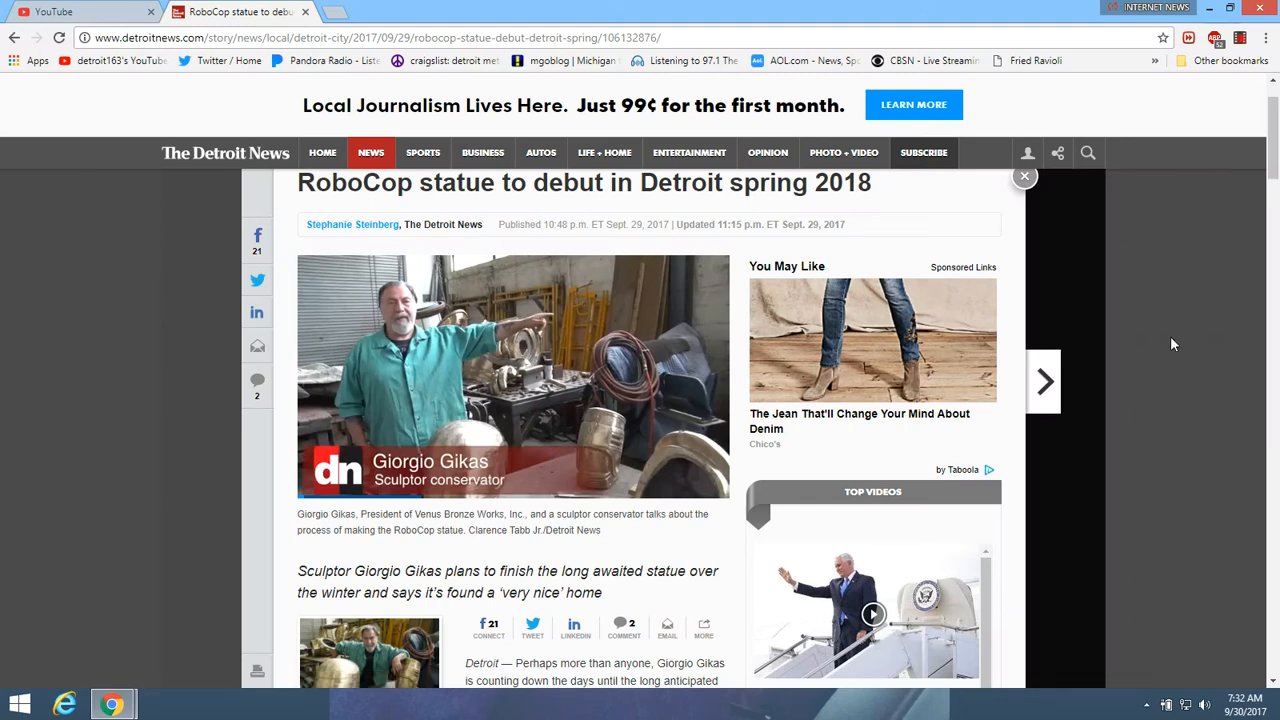
pyautogui.scroll(2, 1170, 459)
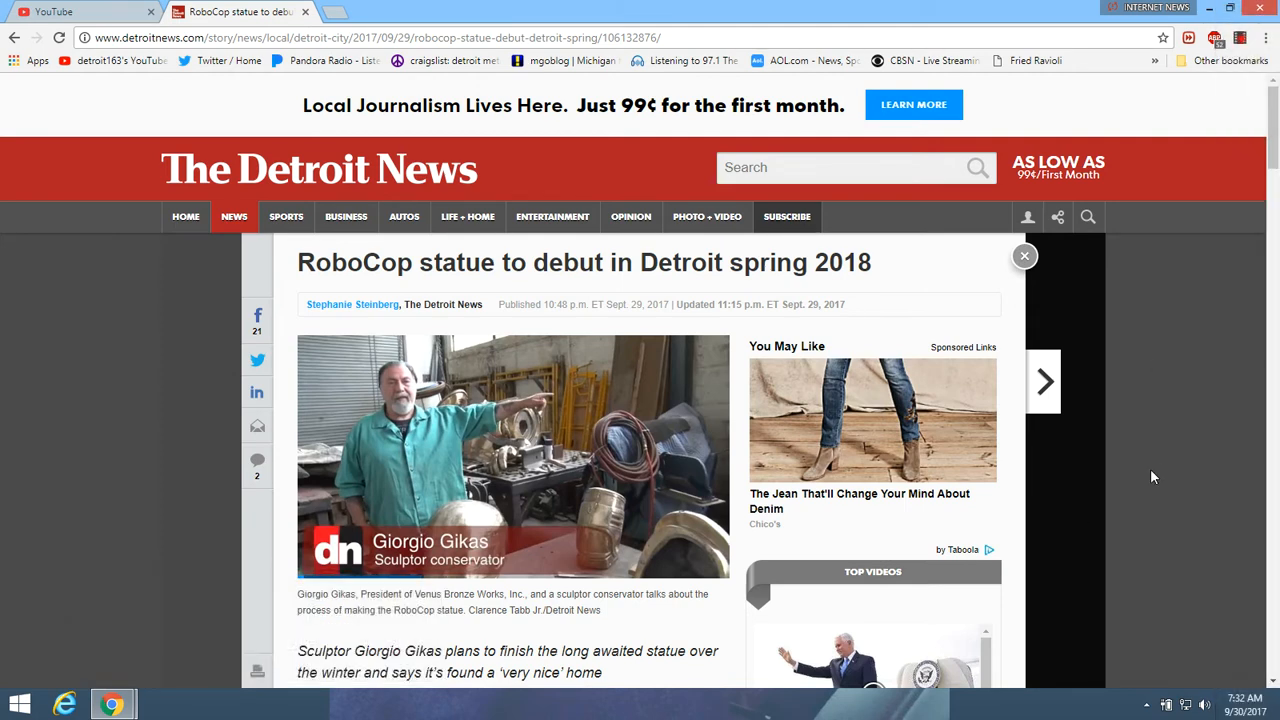
pyautogui.scroll(-2, 1165, 461)
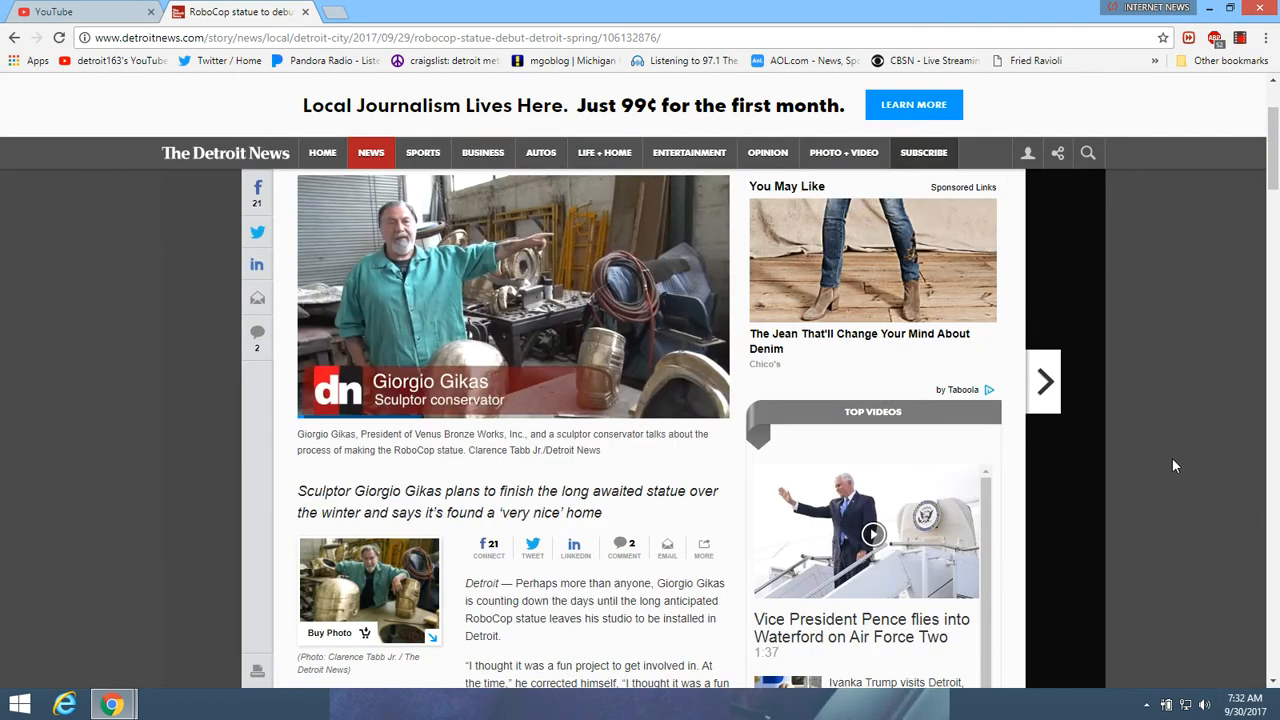
pyautogui.scroll(1, 1172, 458)
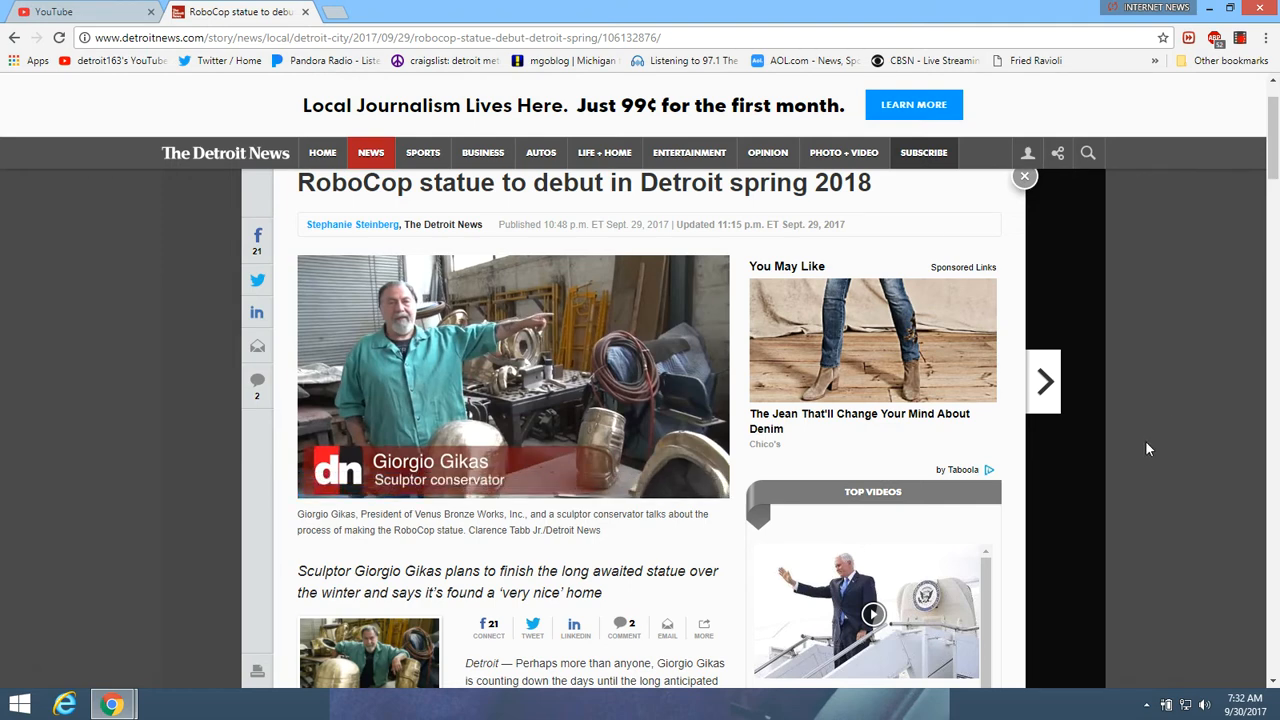
pyautogui.scroll(1, 1145, 440)
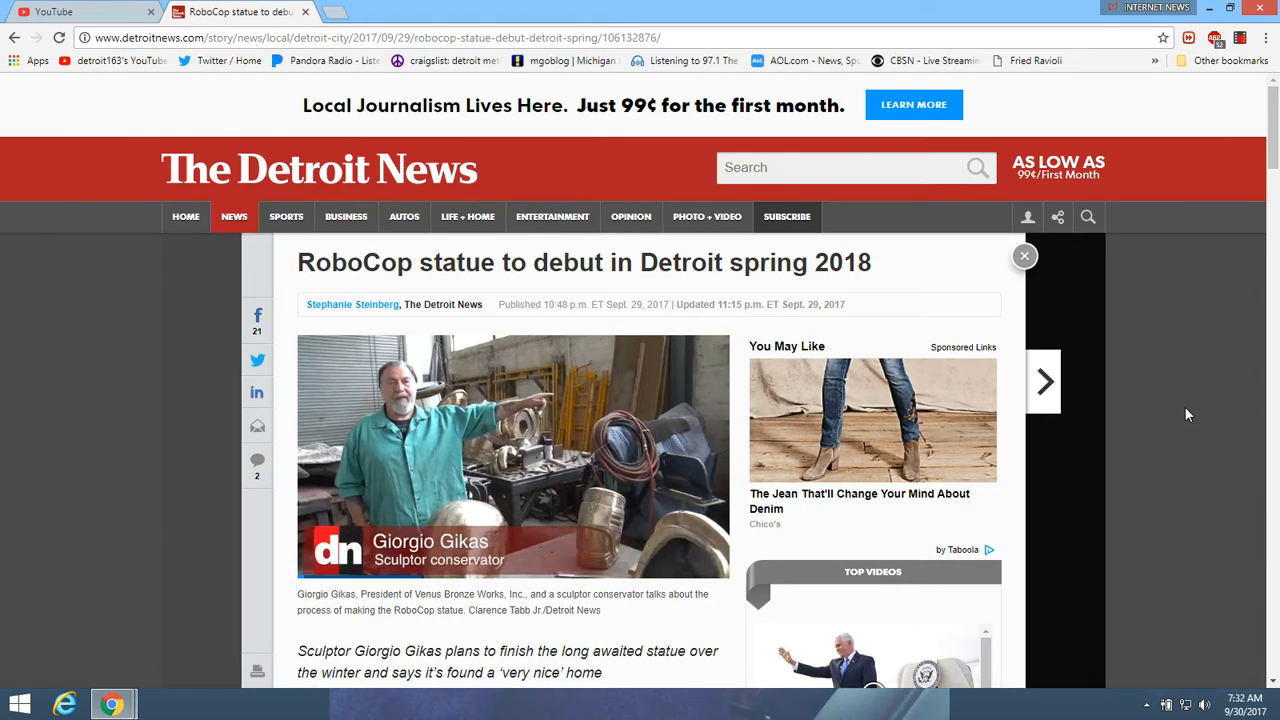
pyautogui.scroll(-1, 1184, 406)
pyautogui.scroll(-1, 1184, 406)
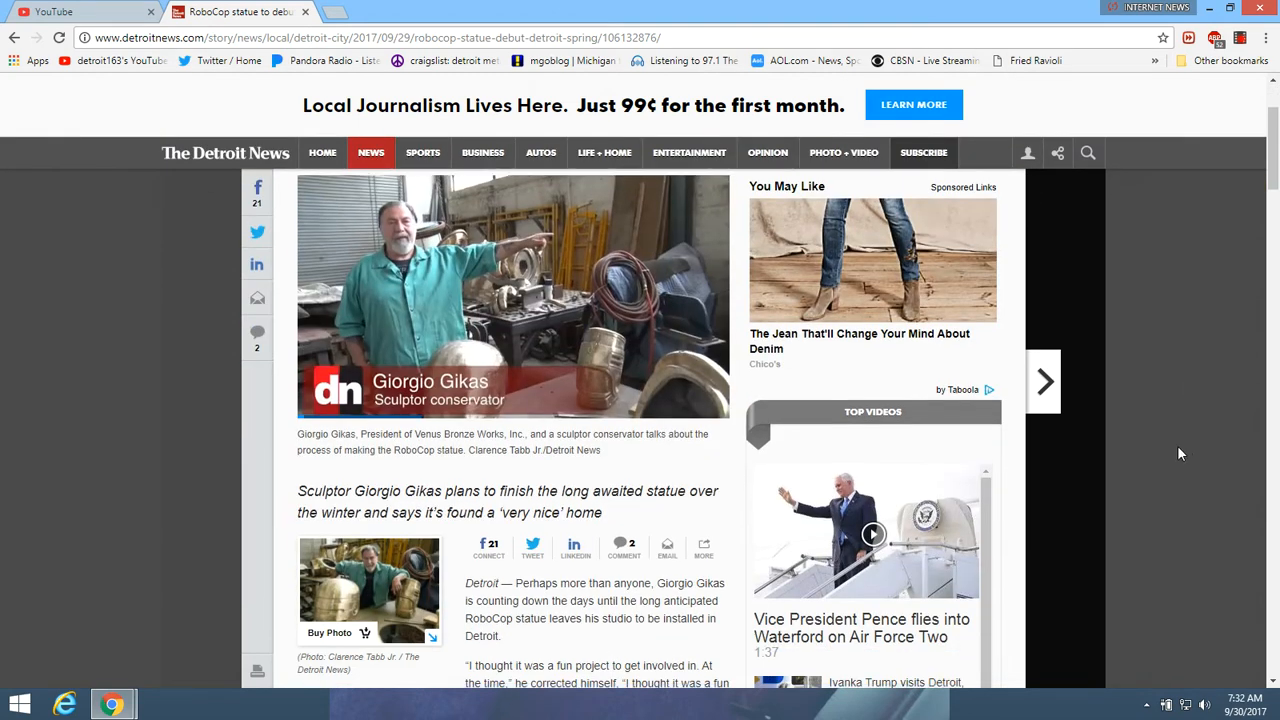
pyautogui.scroll(-1, 1174, 446)
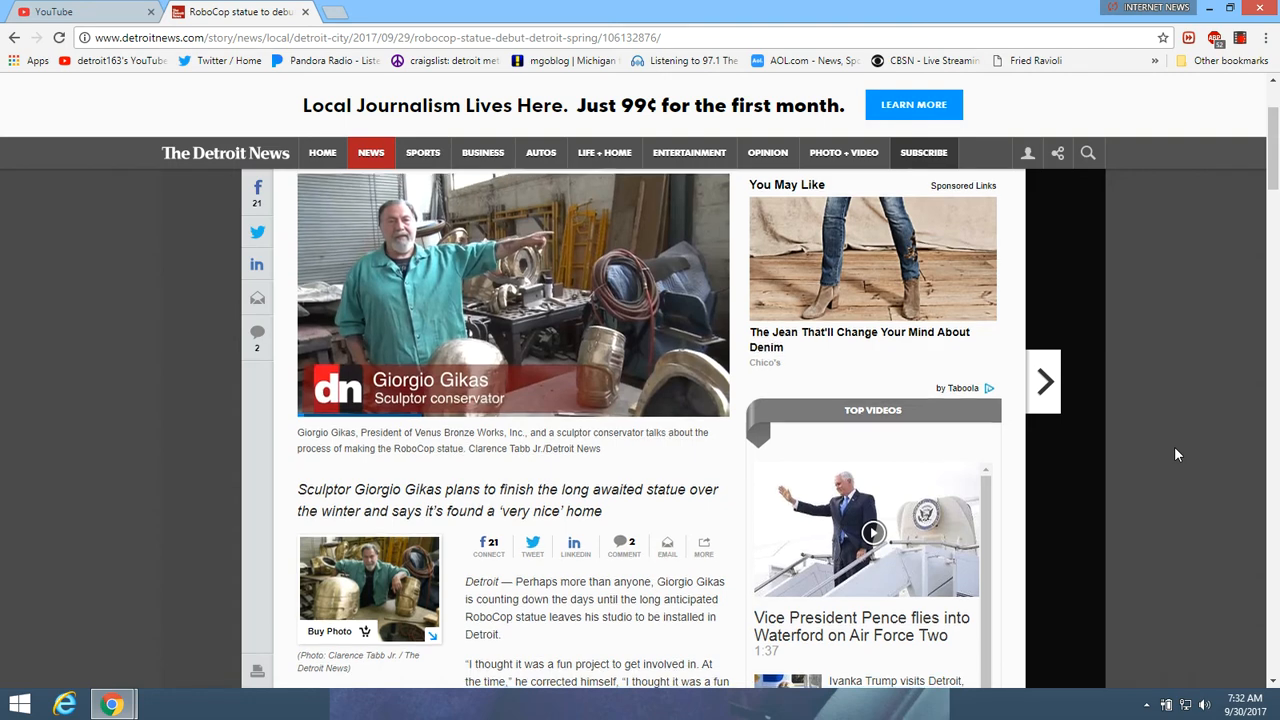
pyautogui.scroll(-1, 1174, 446)
pyautogui.scroll(-1, 1174, 446)
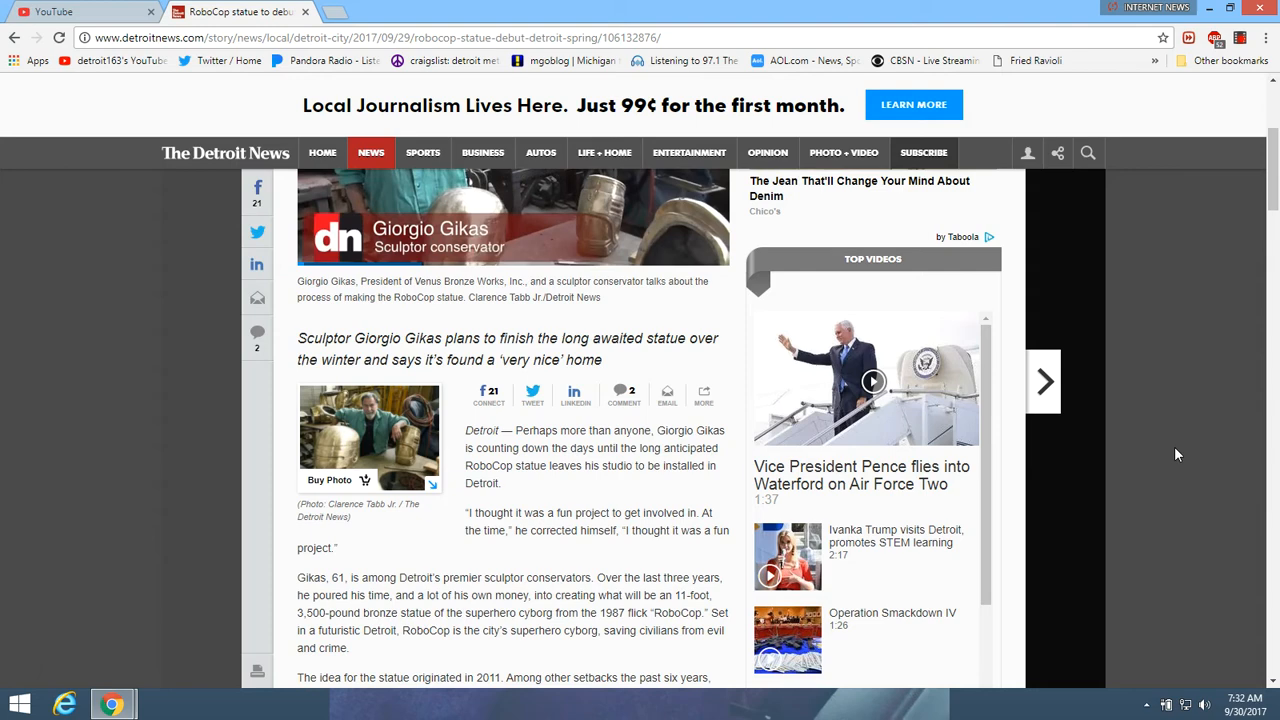
pyautogui.scroll(2, 1177, 454)
pyautogui.scroll(1, 1177, 454)
pyautogui.scroll(1, 1177, 454)
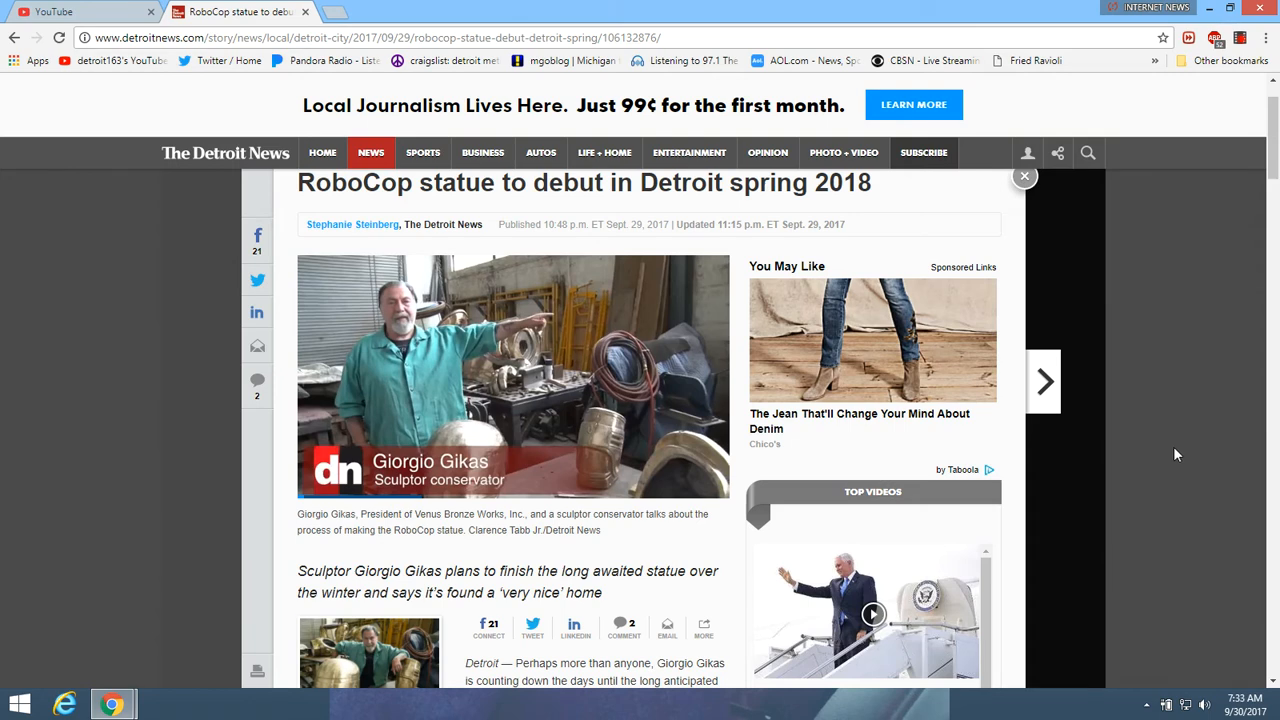
pyautogui.scroll(-2, 1173, 446)
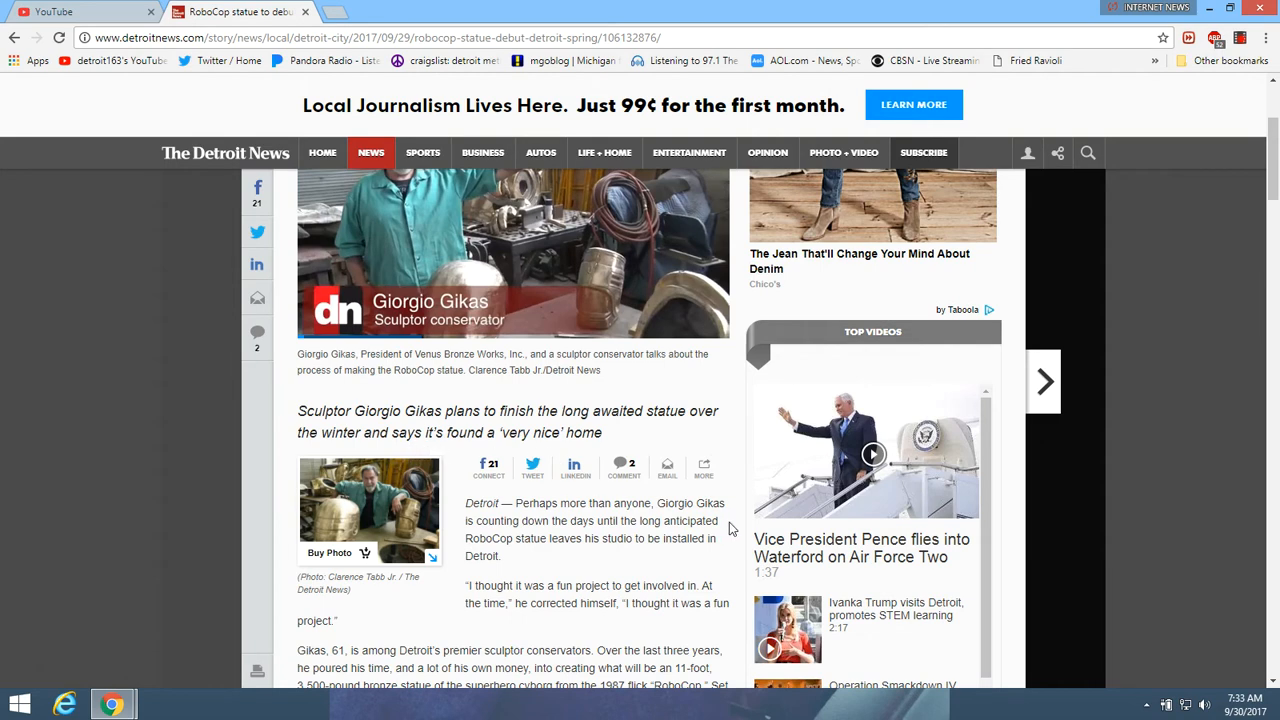
pyautogui.scroll(-2, 730, 527)
pyautogui.scroll(-2, 730, 527)
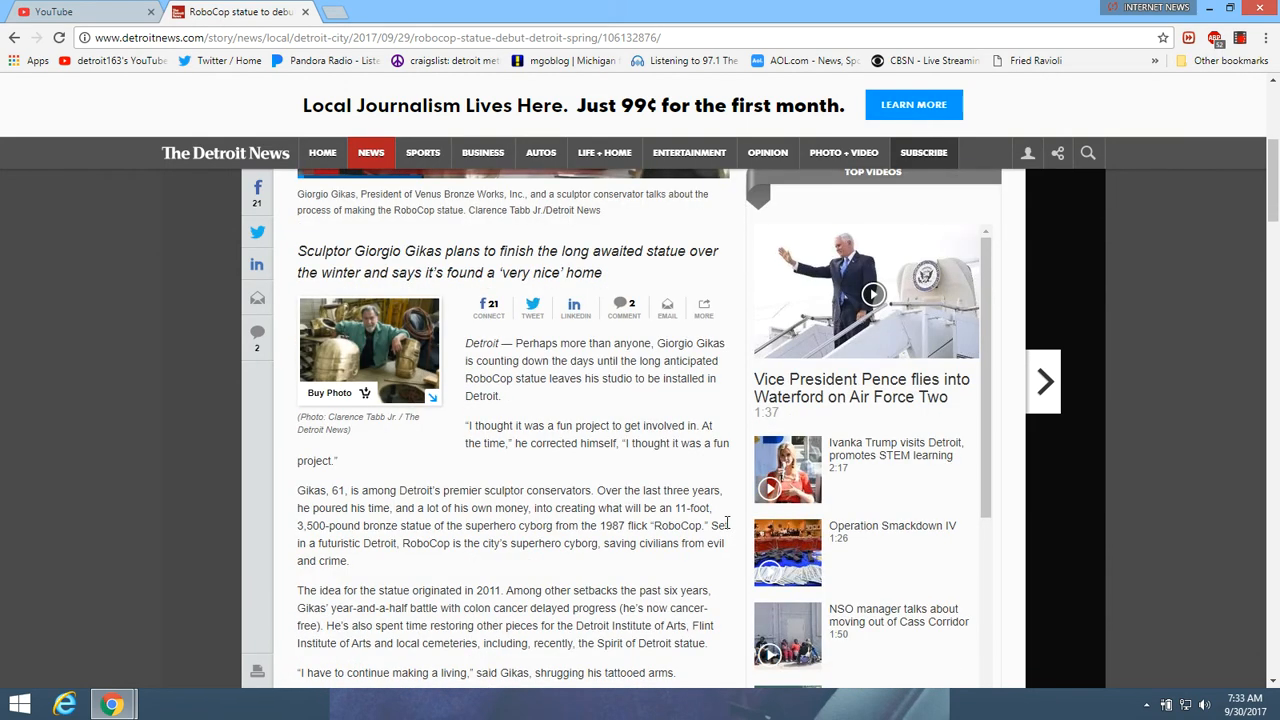
pyautogui.scroll(2, 714, 530)
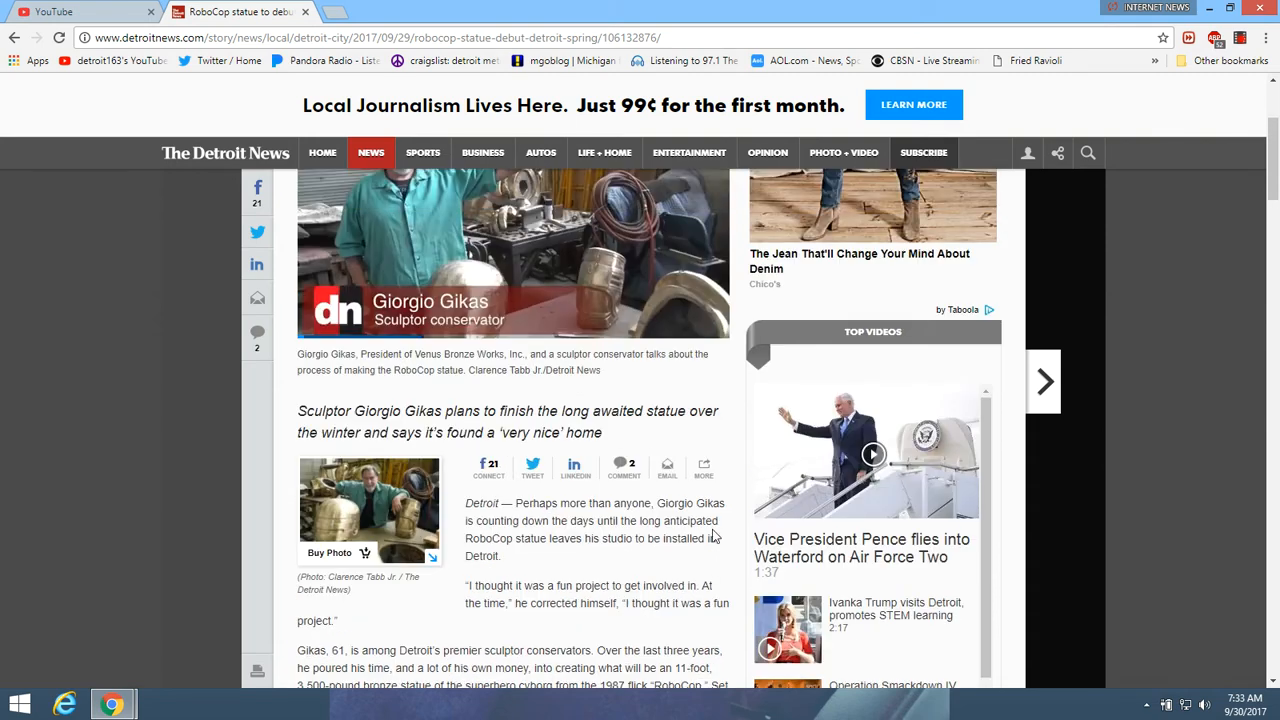
pyautogui.scroll(2, 714, 537)
pyautogui.scroll(2, 714, 537)
pyautogui.scroll(2, 714, 537)
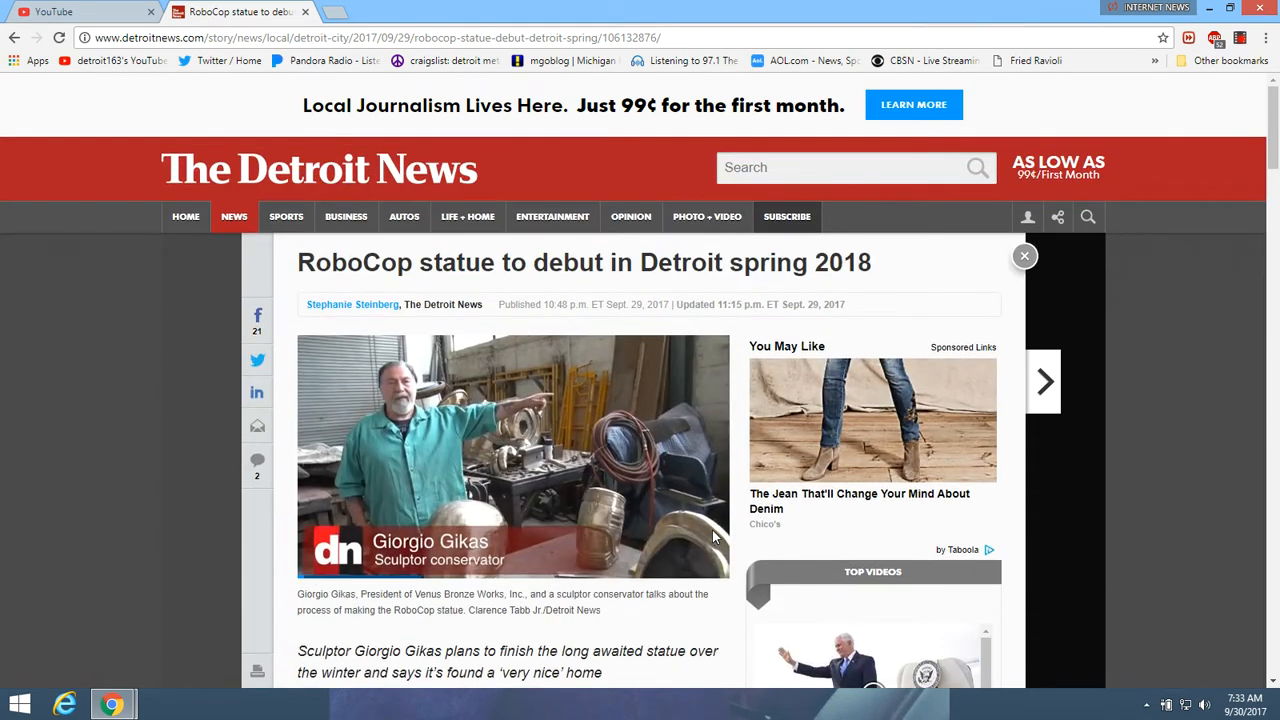
pyautogui.scroll(-2, 714, 537)
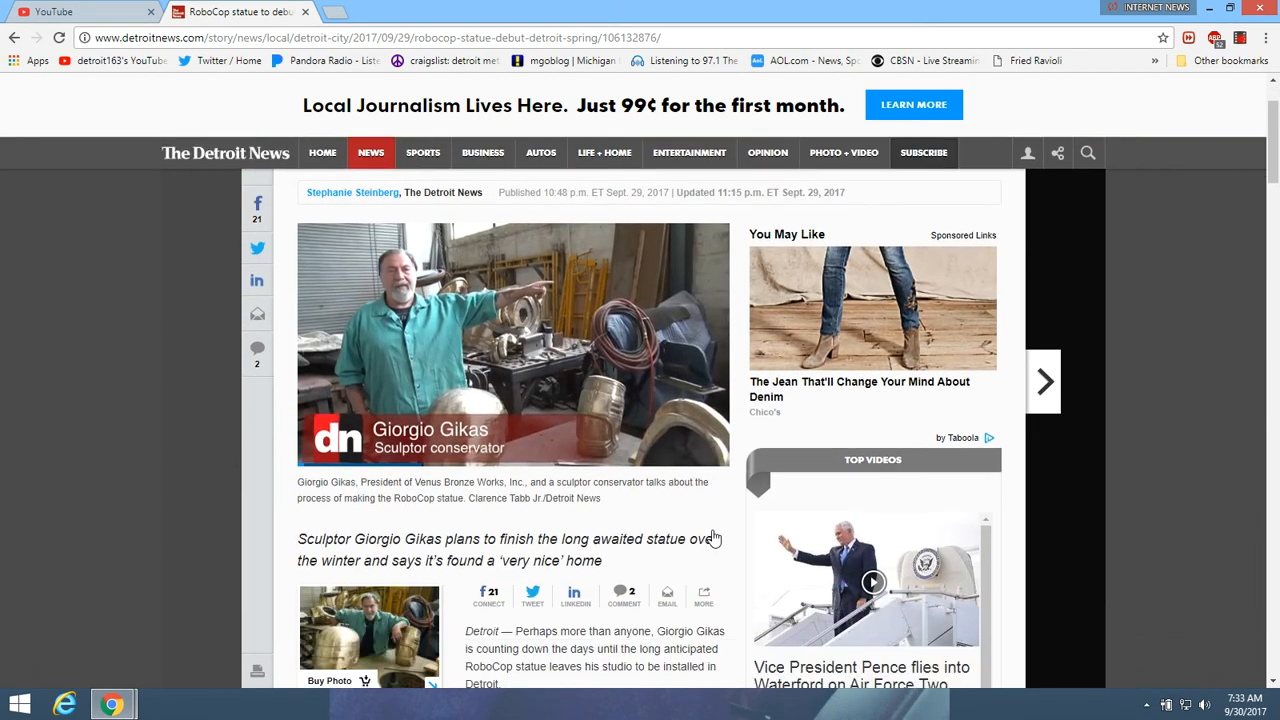
pyautogui.scroll(-2, 714, 537)
pyautogui.scroll(-1, 714, 537)
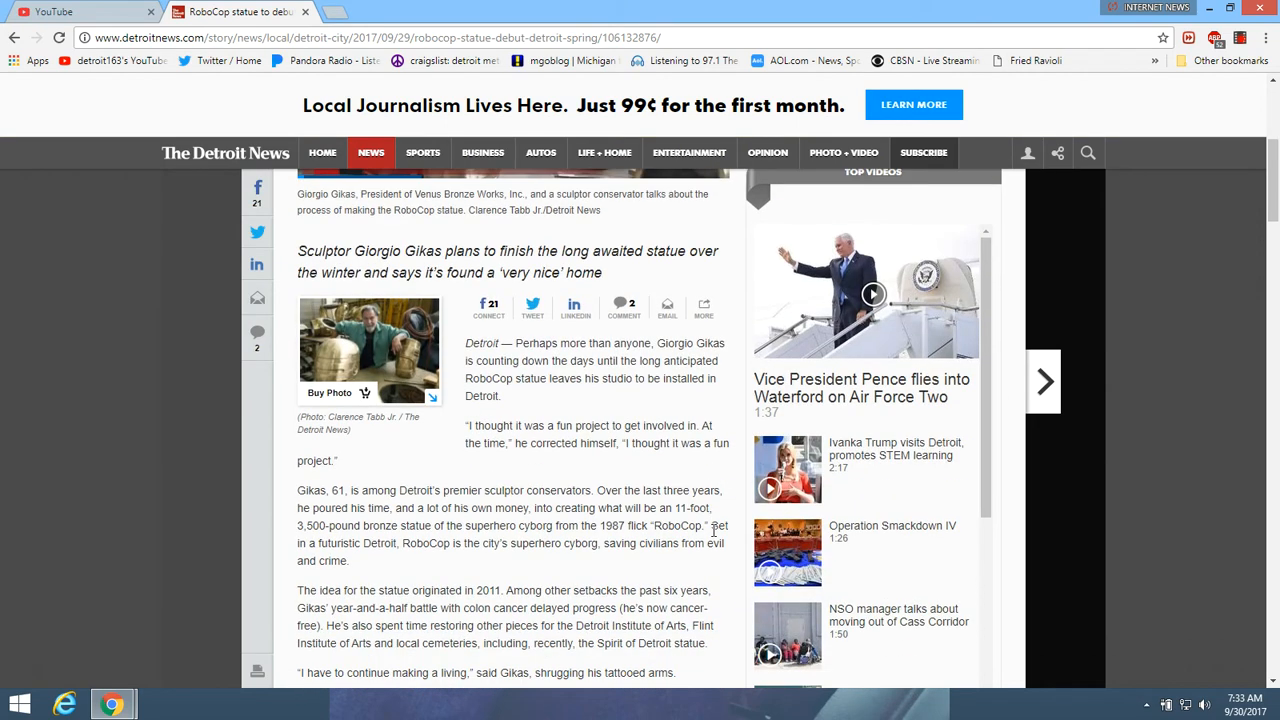
pyautogui.scroll(-1, 714, 537)
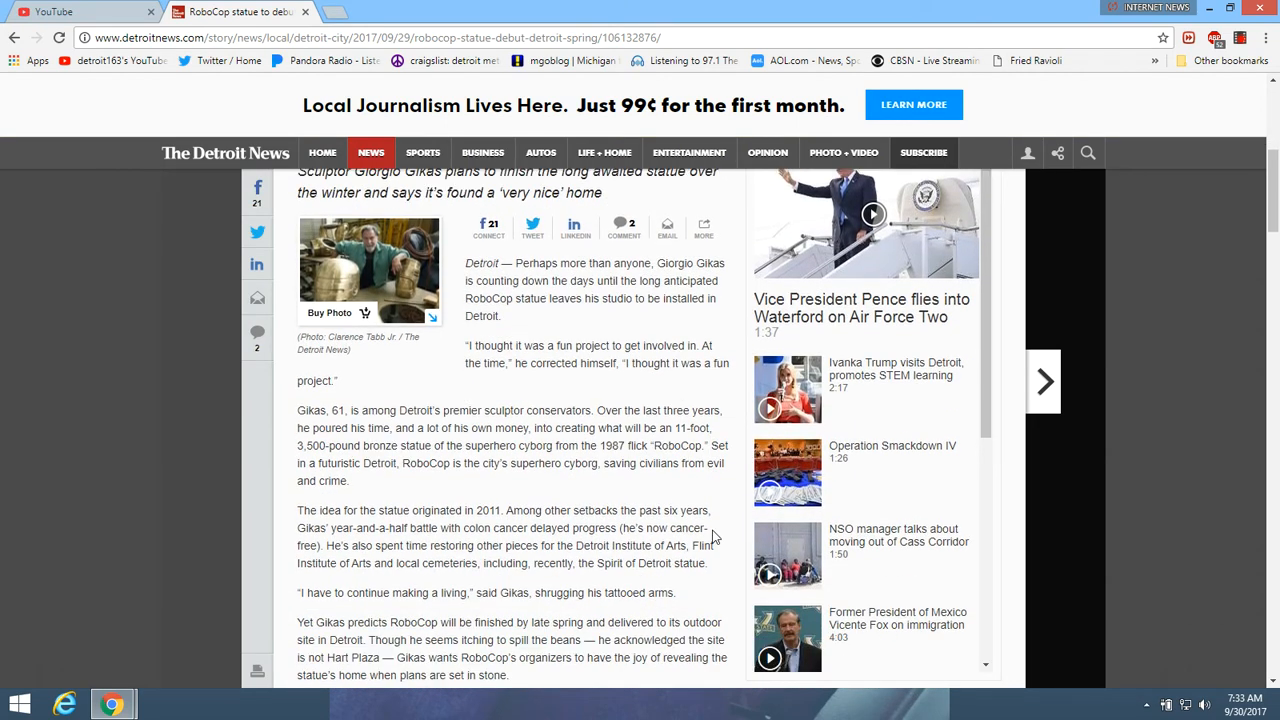
pyautogui.scroll(-1, 714, 537)
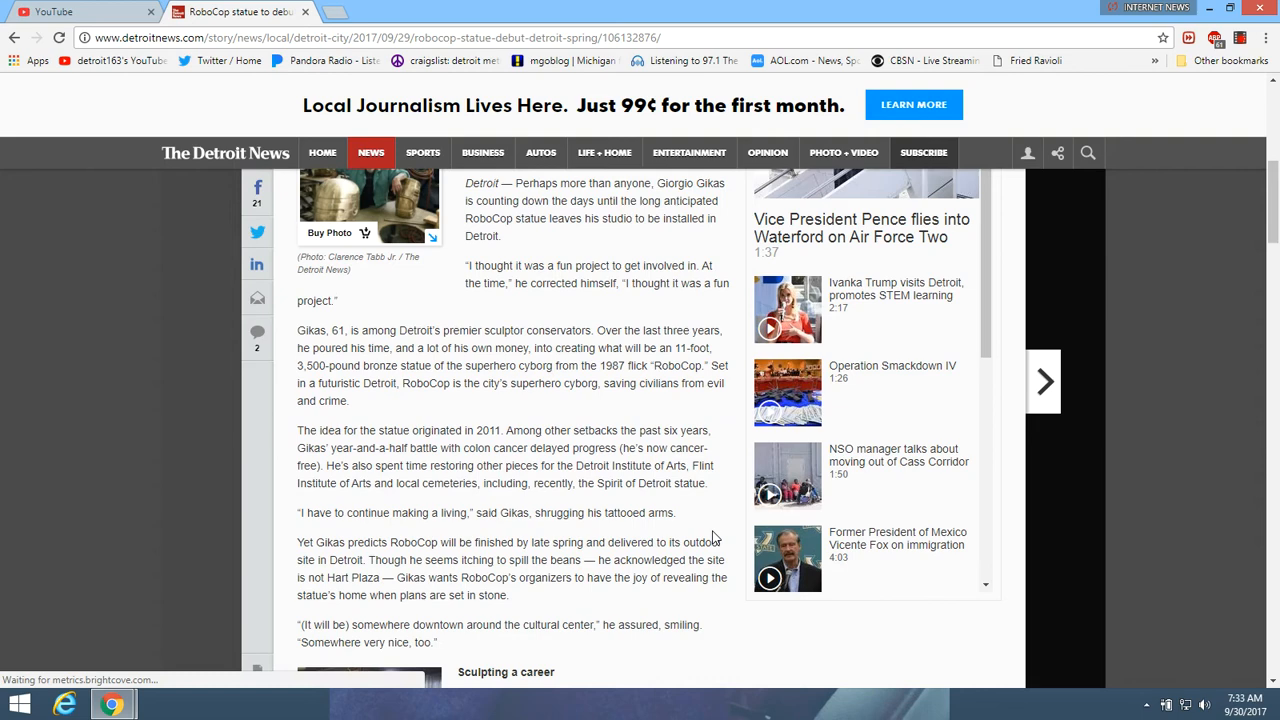
pyautogui.scroll(-1, 714, 537)
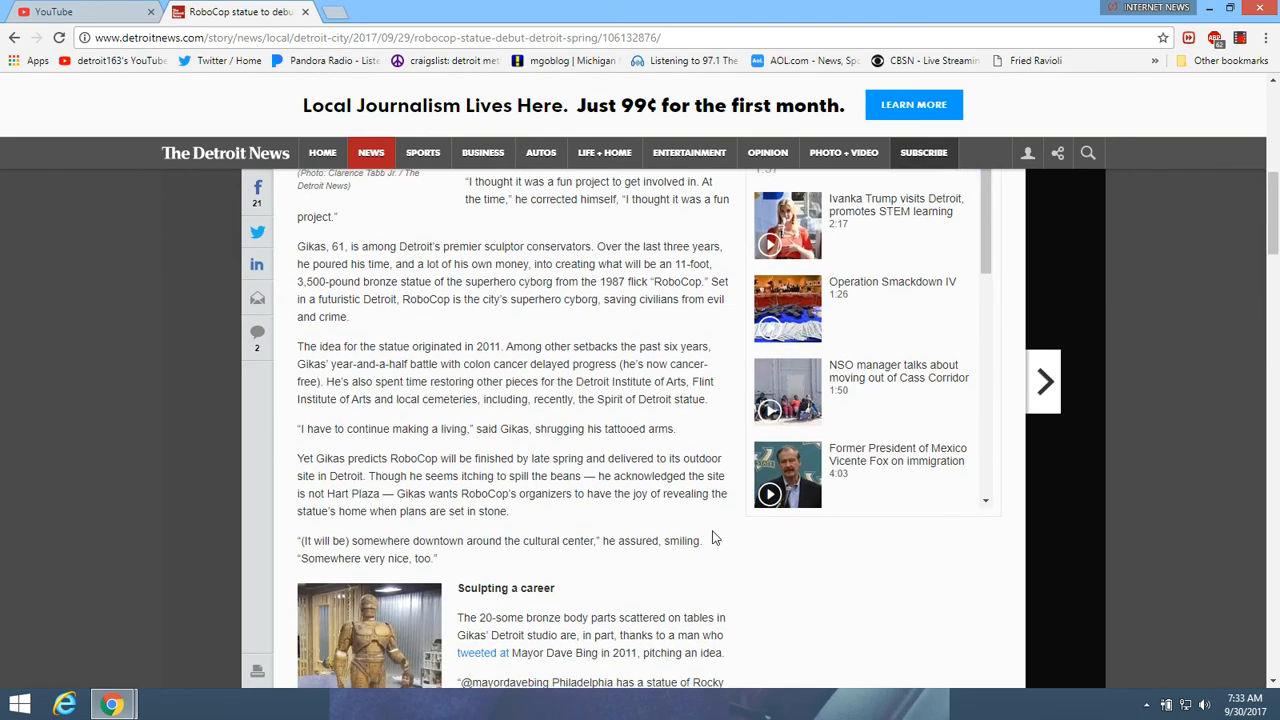
pyautogui.scroll(-2, 714, 537)
pyautogui.scroll(-1, 714, 533)
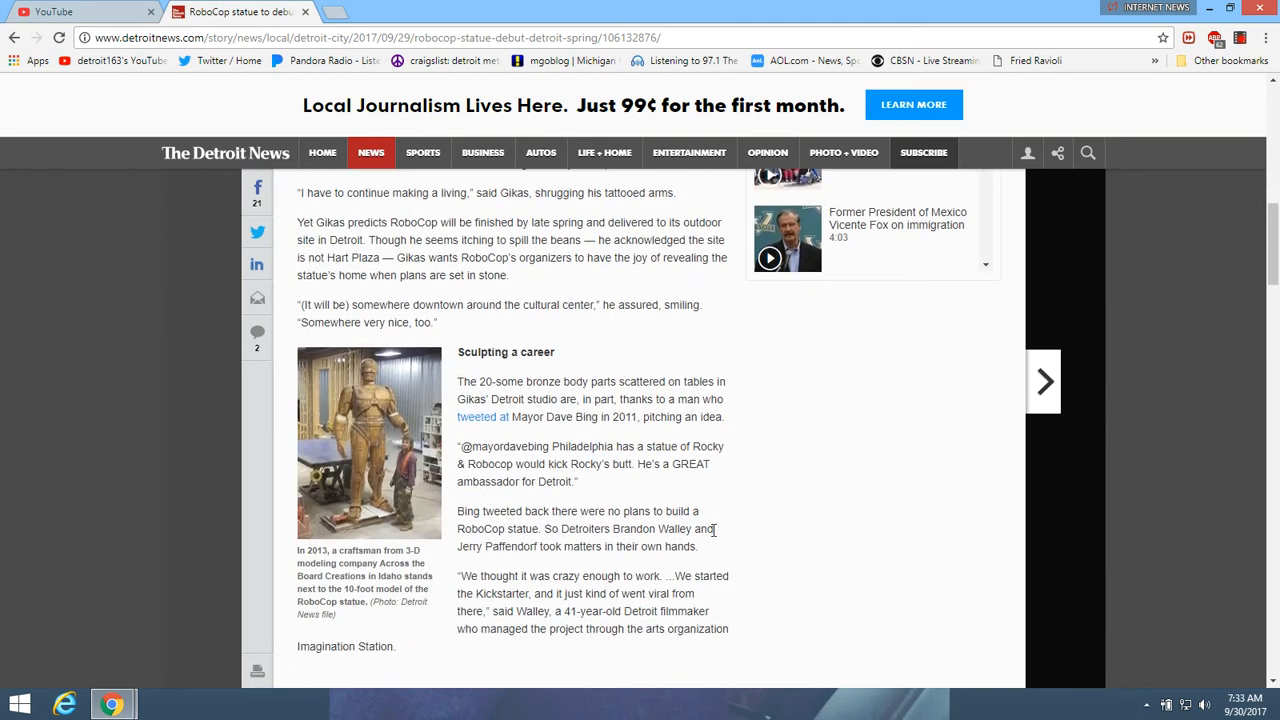
pyautogui.scroll(-1, 714, 533)
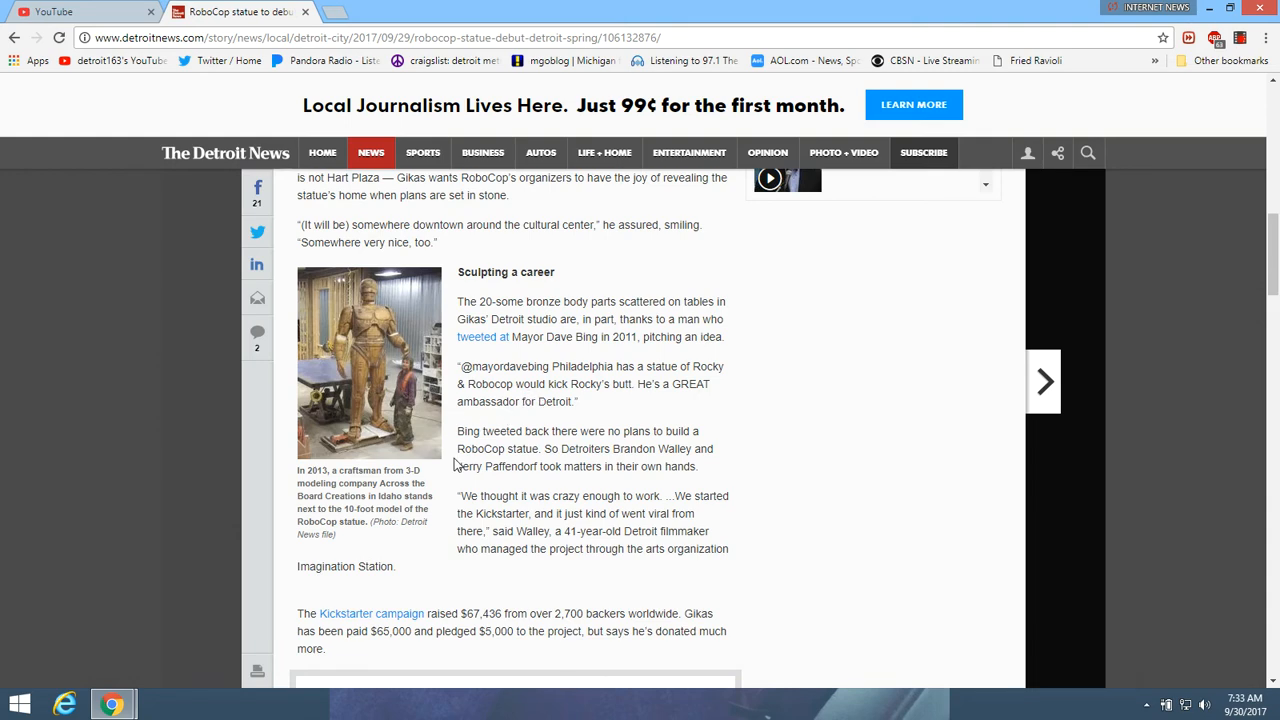
pyautogui.scroll(-2, 454, 465)
pyautogui.scroll(-1, 454, 465)
pyautogui.scroll(-1, 454, 465)
pyautogui.scroll(-1, 454, 465)
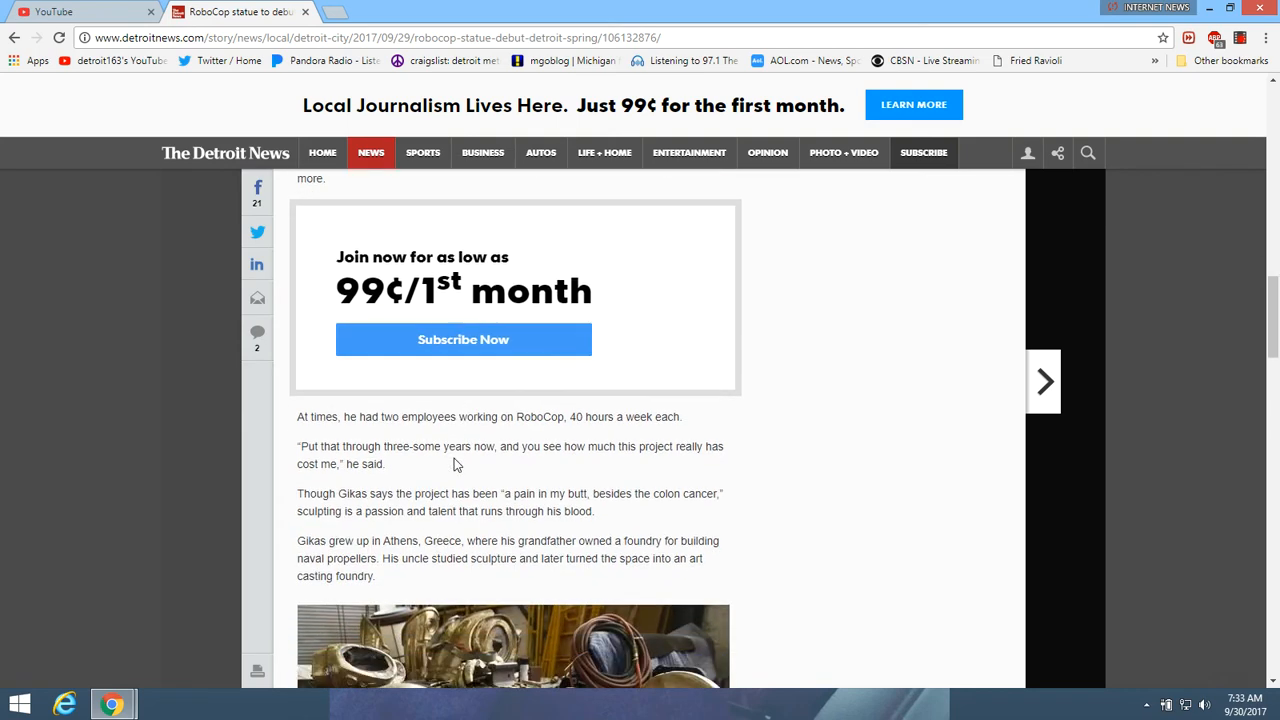
pyautogui.scroll(-1, 454, 458)
pyautogui.scroll(-1, 454, 458)
pyautogui.scroll(-1, 454, 458)
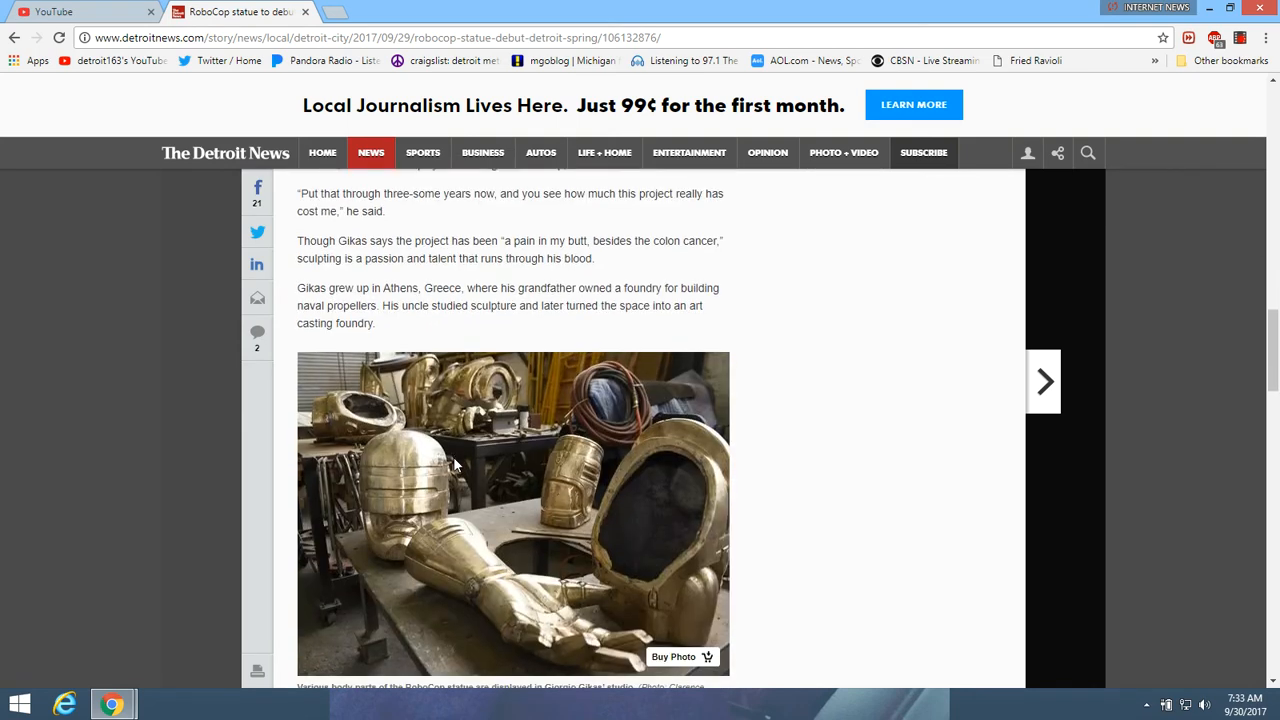
pyautogui.scroll(-1, 454, 458)
pyautogui.scroll(-2, 454, 458)
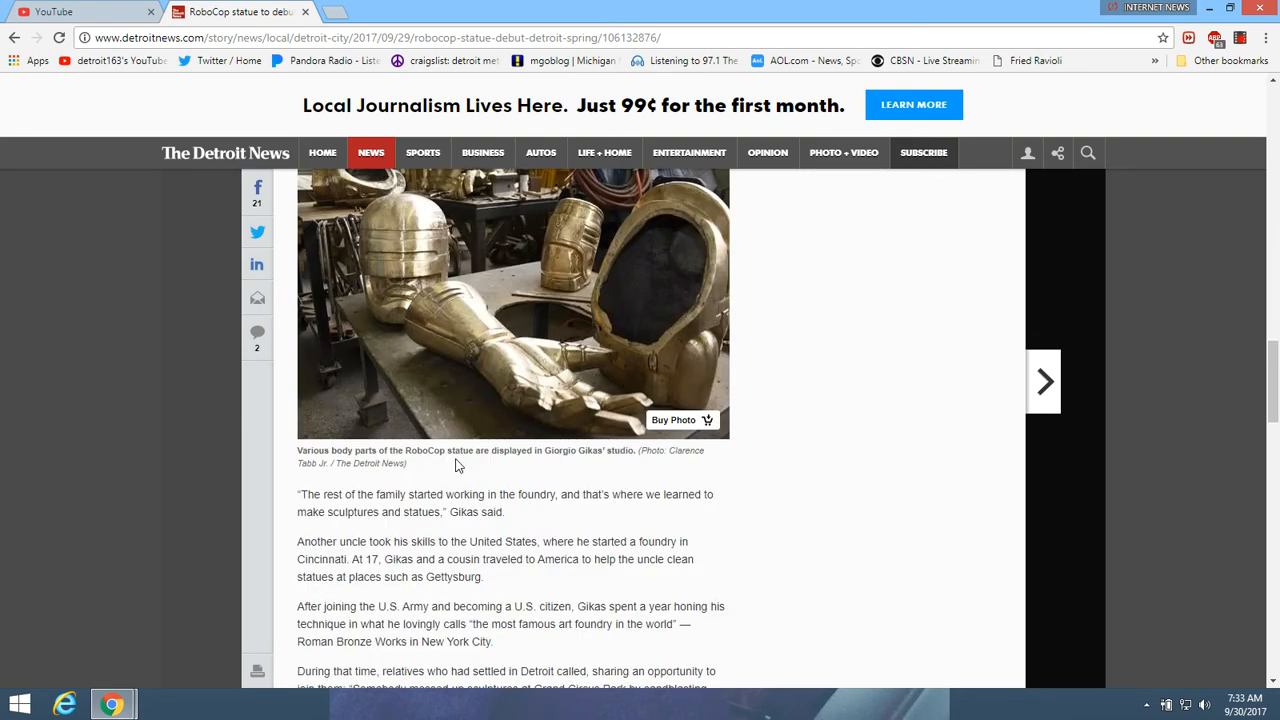
pyautogui.scroll(-1, 615, 468)
pyautogui.scroll(-1, 615, 468)
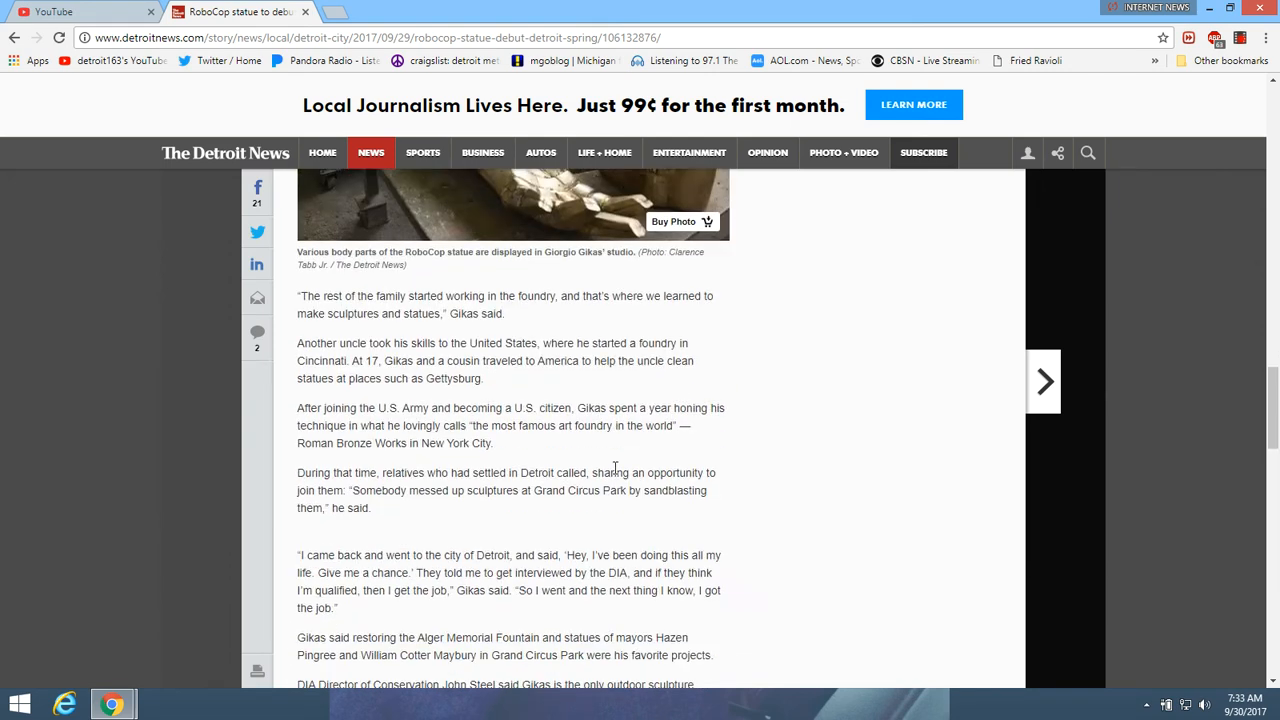
pyautogui.scroll(-1, 615, 468)
pyautogui.scroll(-1, 649, 471)
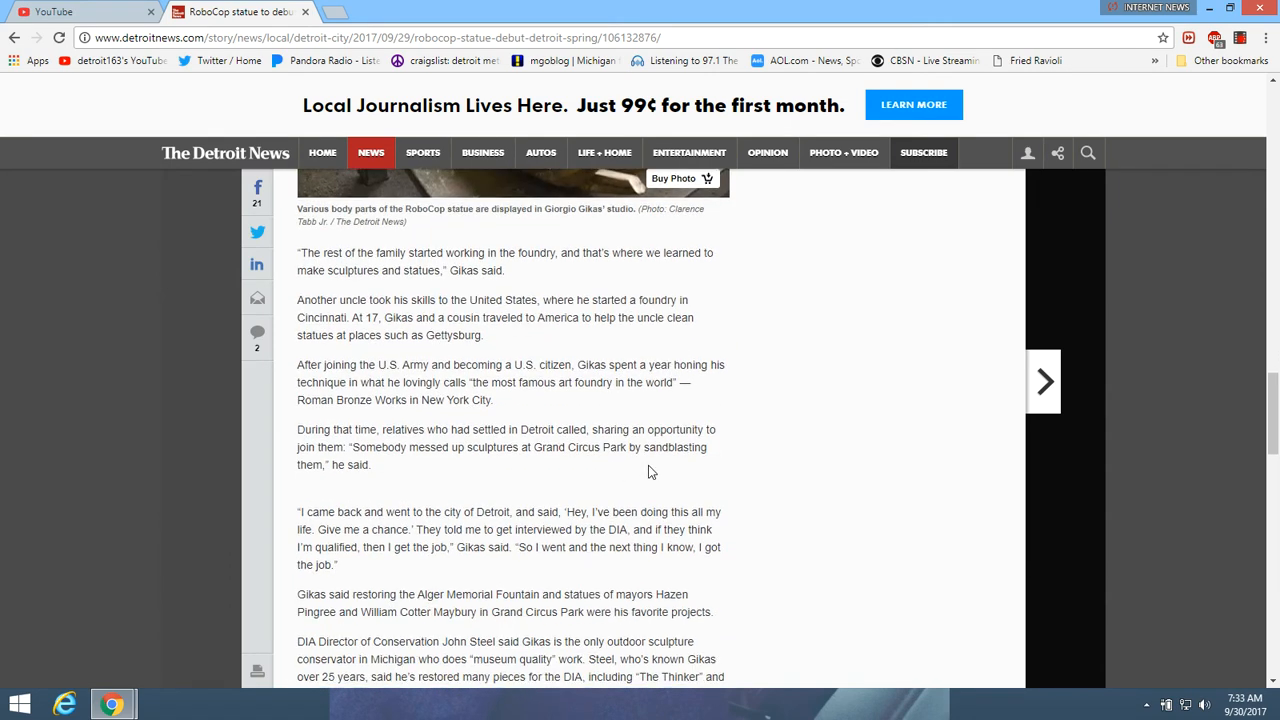
pyautogui.scroll(-1, 649, 471)
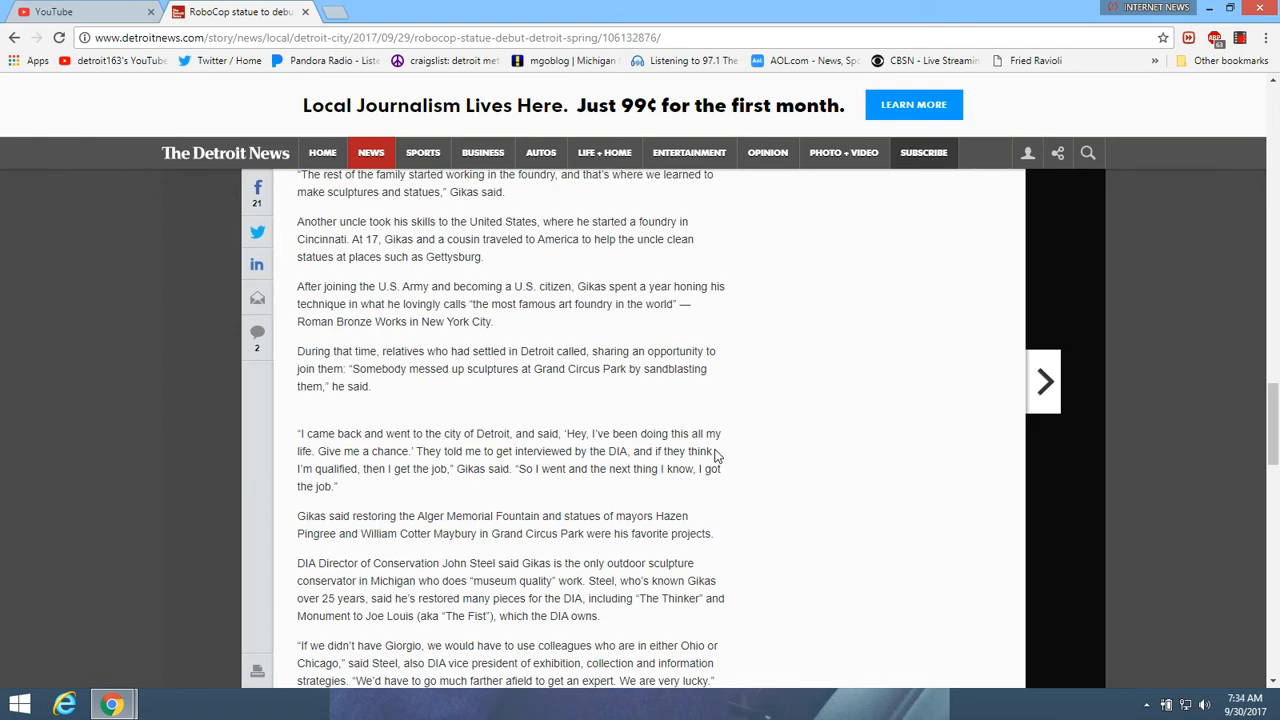
pyautogui.scroll(-1, 717, 455)
pyautogui.scroll(-1, 717, 455)
pyautogui.scroll(-1, 717, 455)
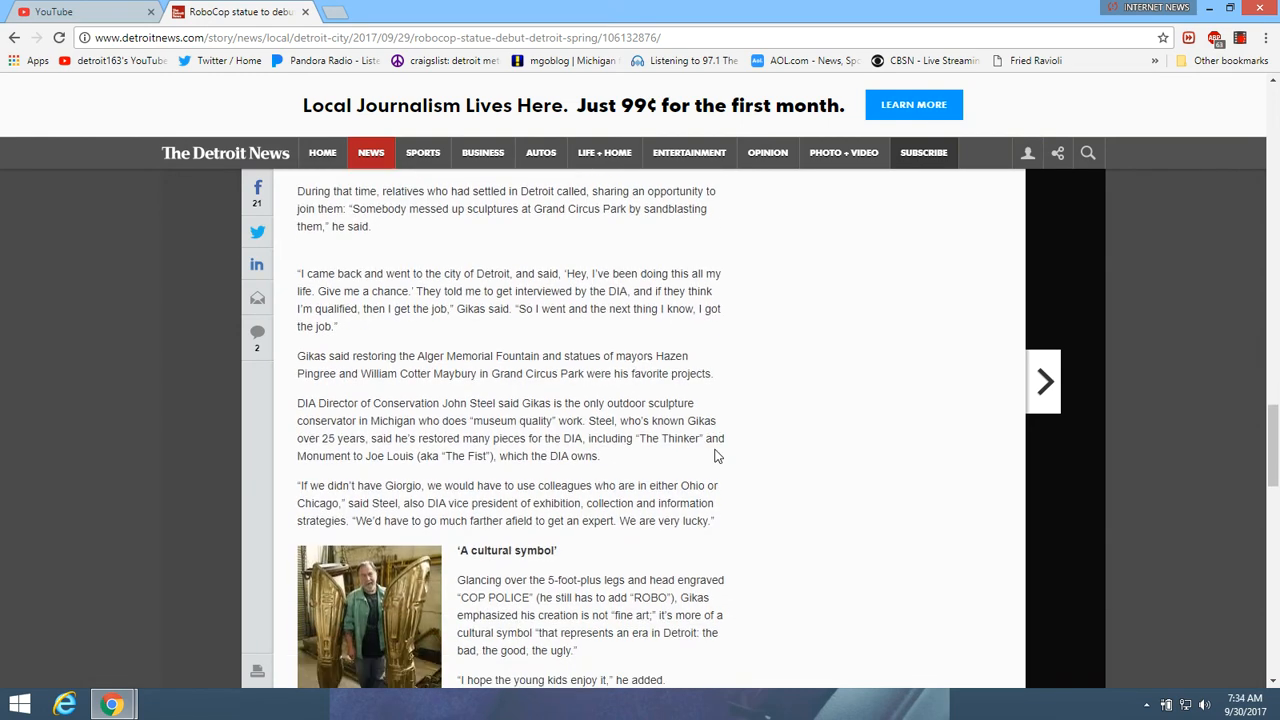
pyautogui.scroll(-1, 717, 455)
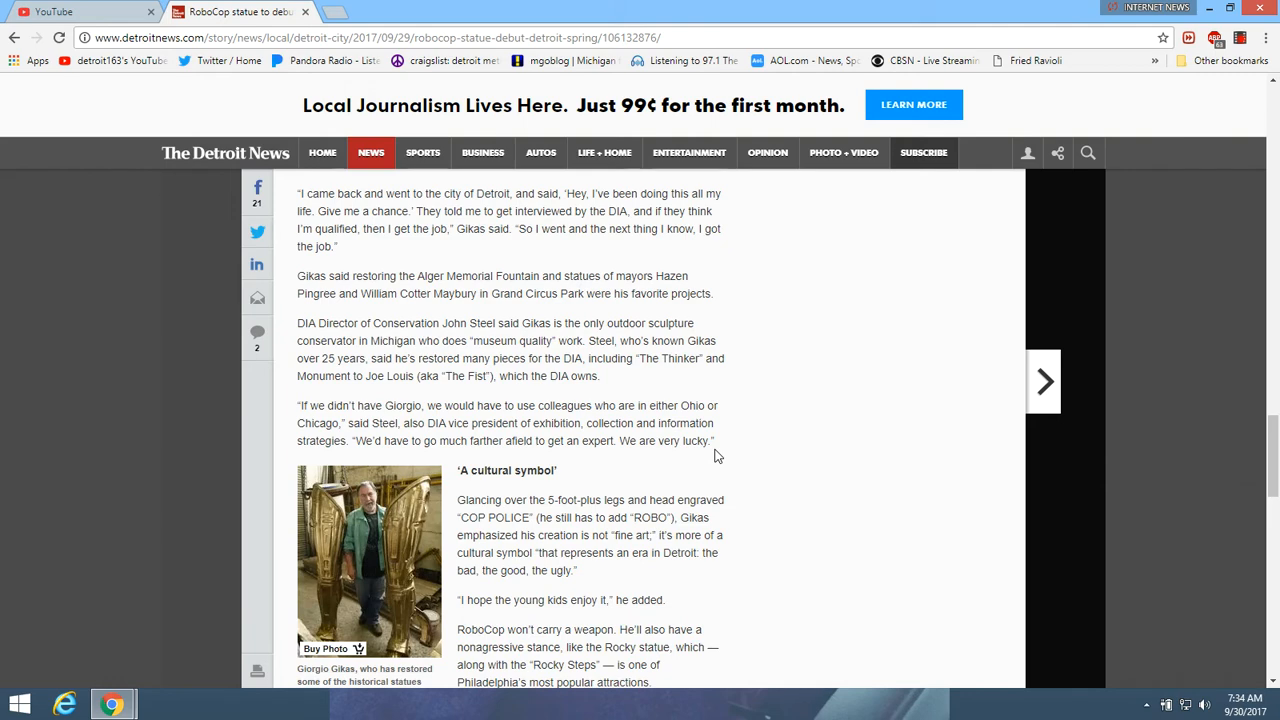
pyautogui.scroll(-1, 717, 455)
pyautogui.scroll(-1, 717, 455)
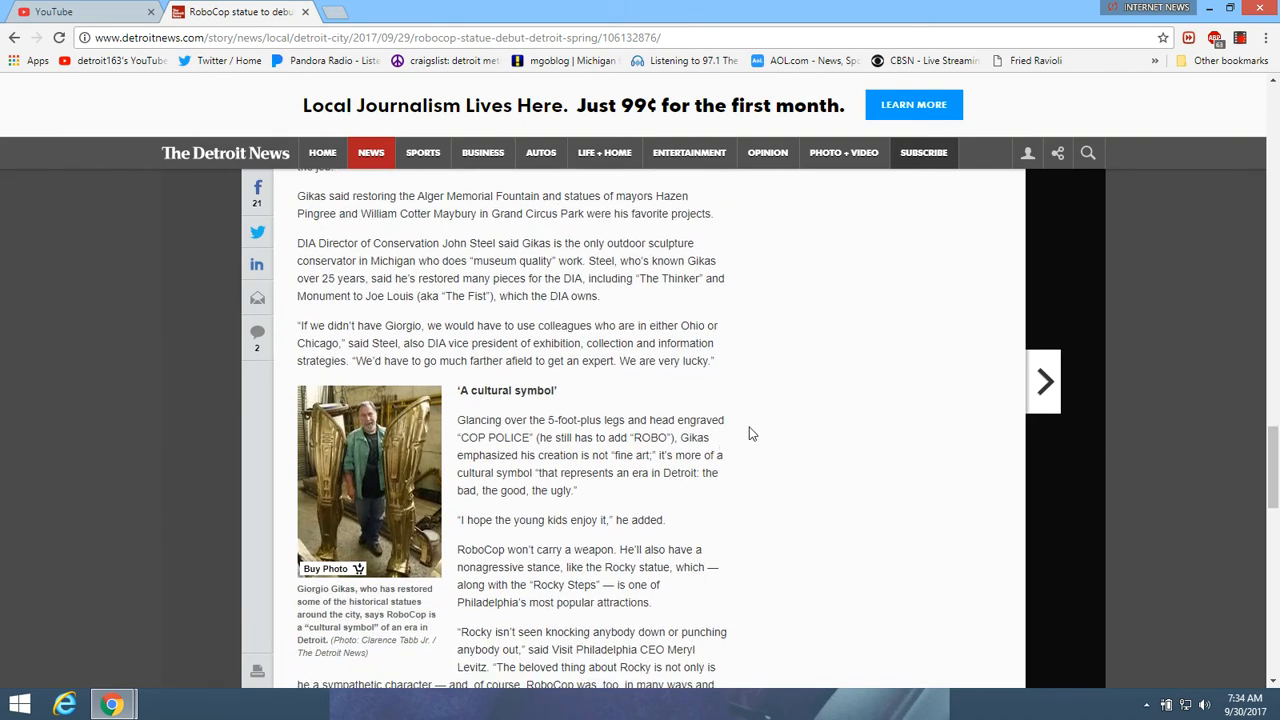
pyautogui.scroll(-1, 752, 433)
pyautogui.scroll(-1, 752, 433)
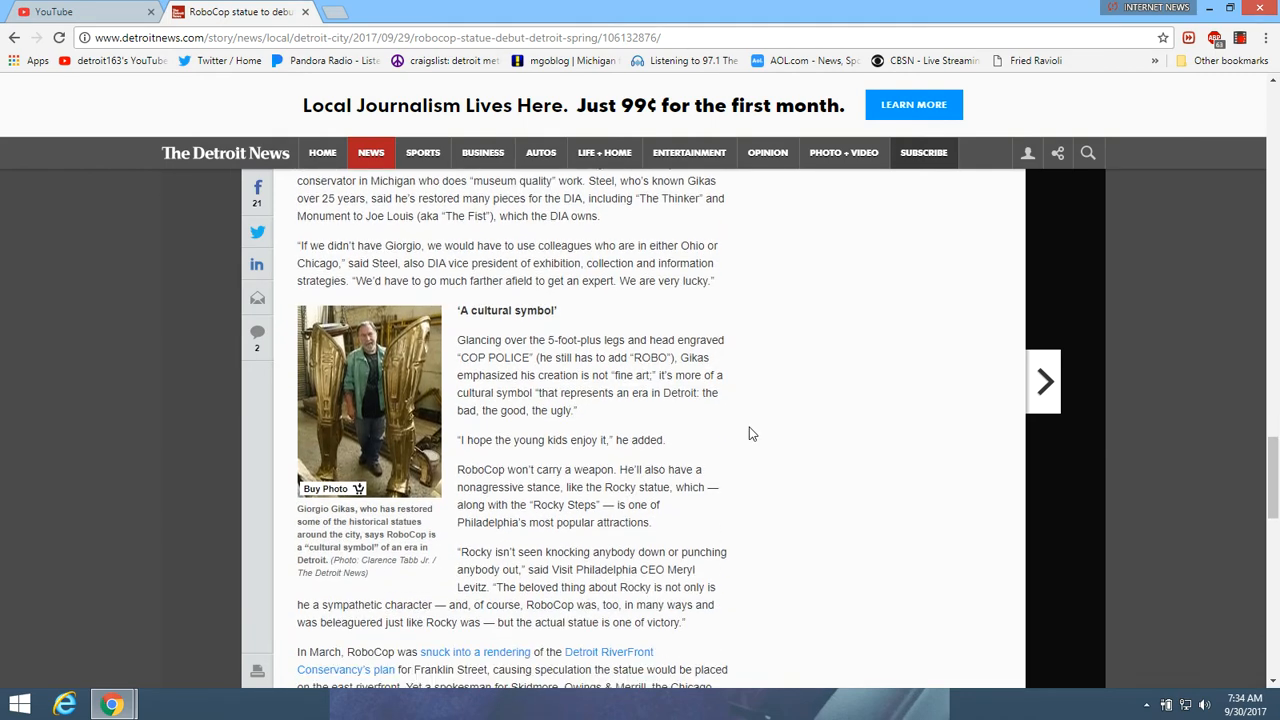
pyautogui.scroll(-1, 752, 433)
pyautogui.scroll(-1, 752, 433)
pyautogui.scroll(-1, 752, 433)
pyautogui.scroll(-1, 752, 433)
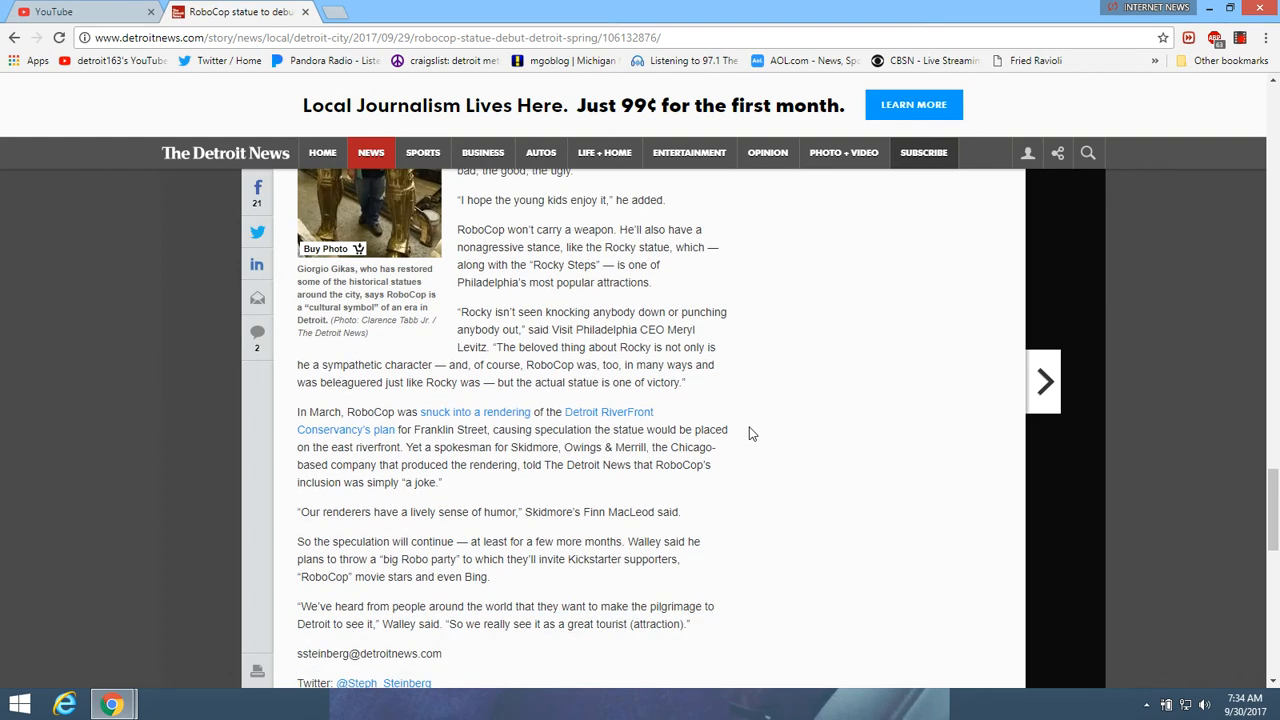
pyautogui.scroll(-1, 752, 433)
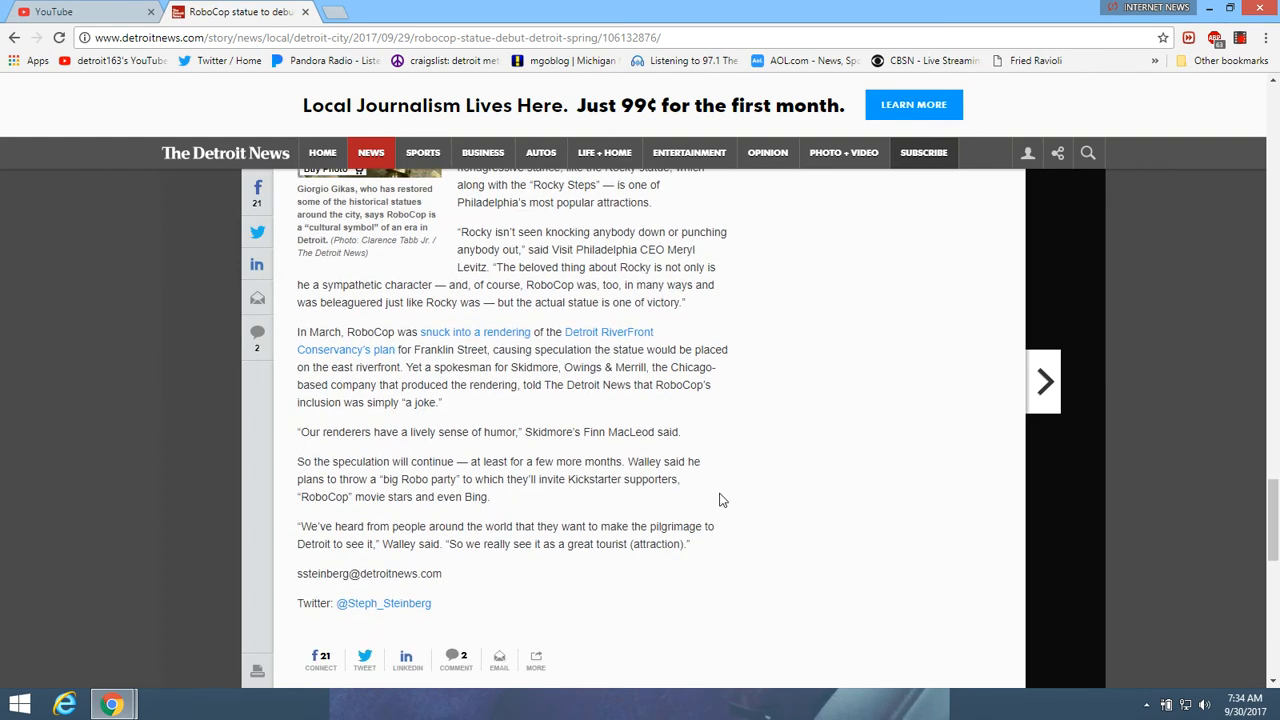
pyautogui.scroll(2, 722, 499)
pyautogui.scroll(2, 716, 496)
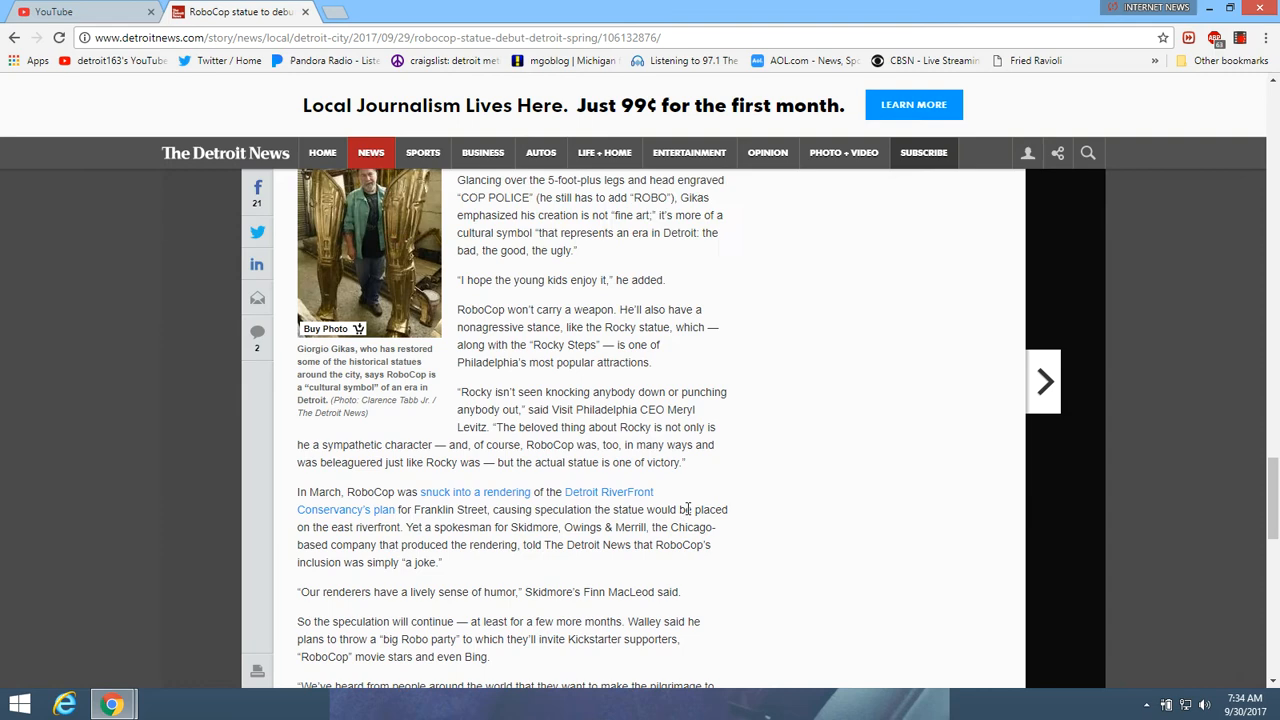
pyautogui.scroll(1, 687, 509)
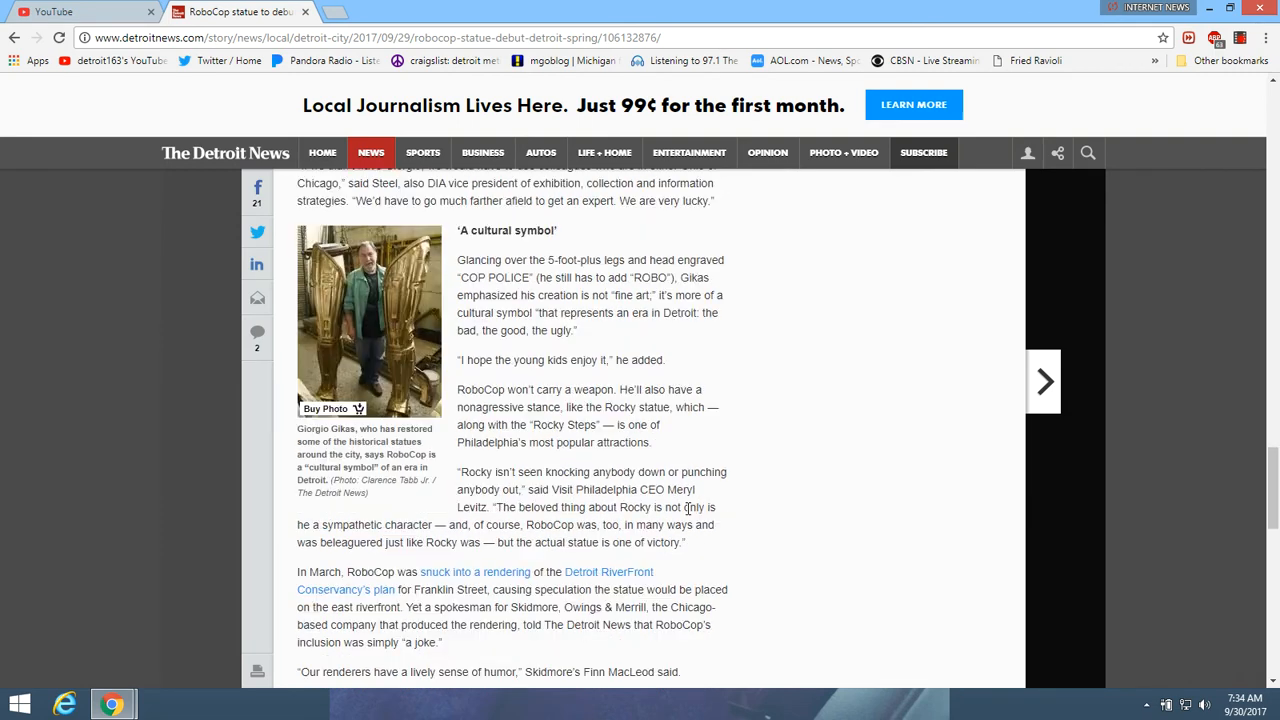
pyautogui.scroll(1, 687, 509)
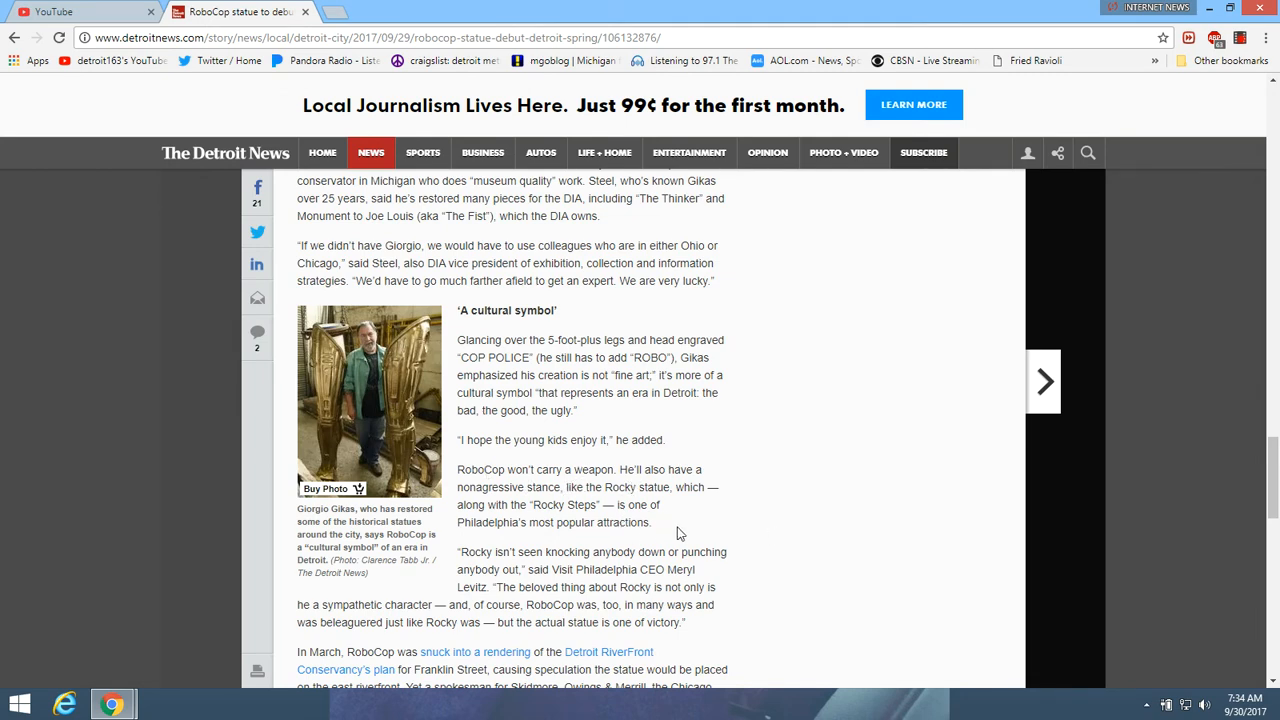
pyautogui.scroll(-1, 715, 521)
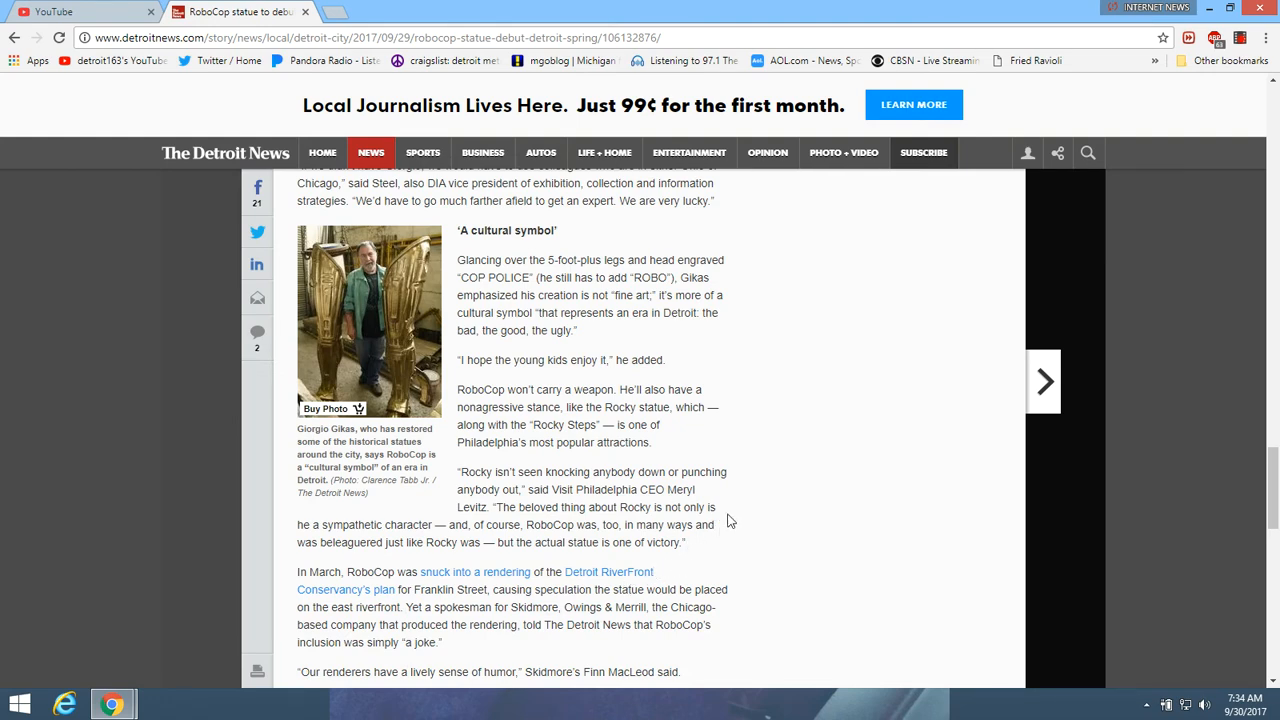
pyautogui.scroll(-3, 730, 520)
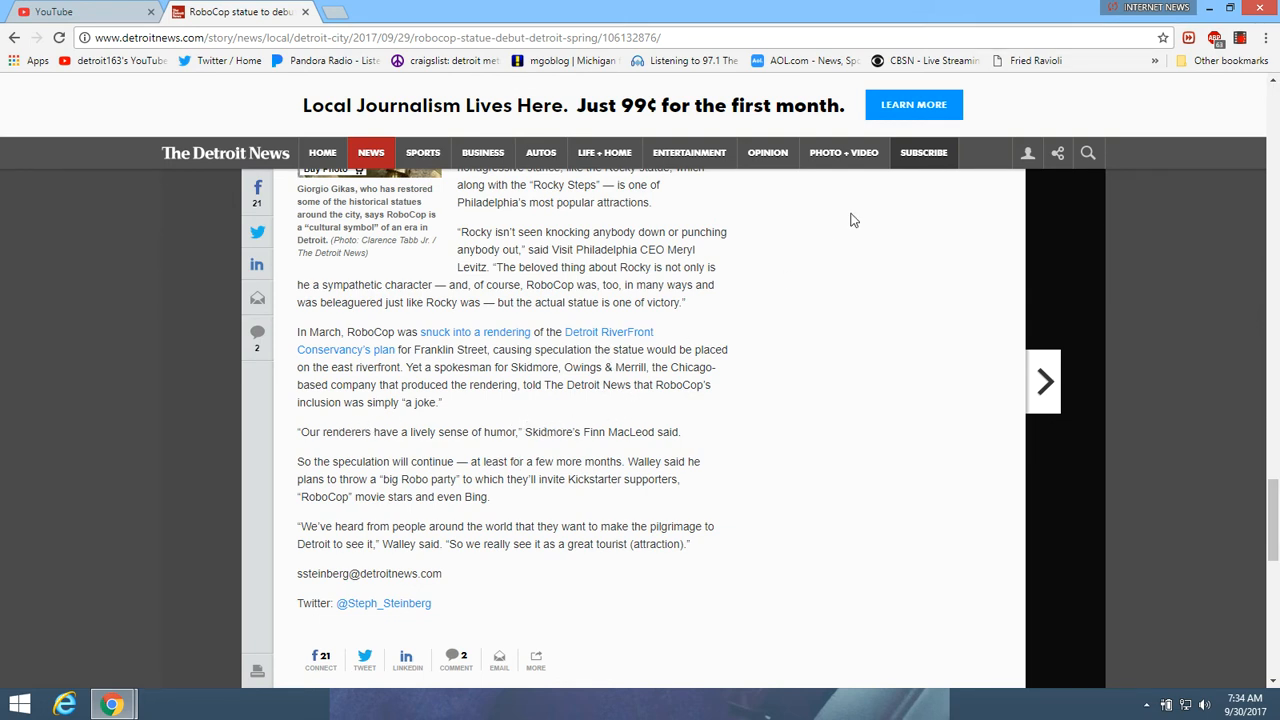
pyautogui.scroll(2, 605, 523)
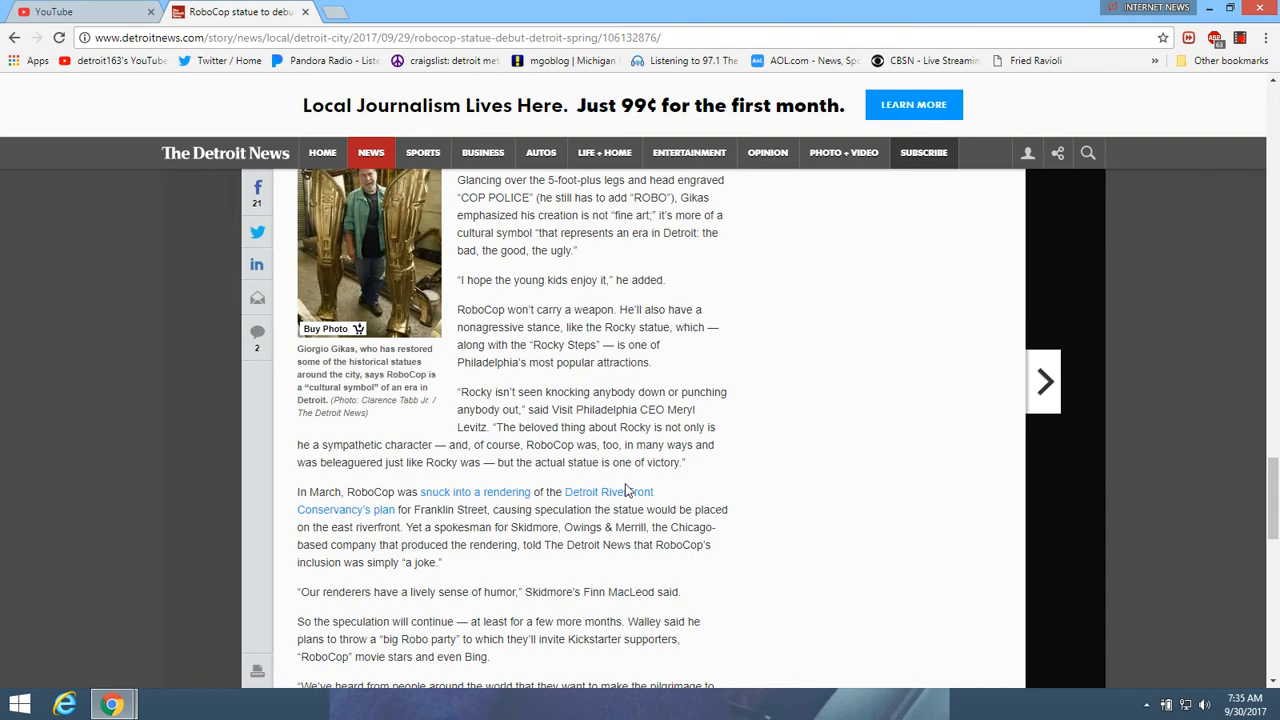
pyautogui.scroll(1, 625, 490)
pyautogui.scroll(1, 625, 488)
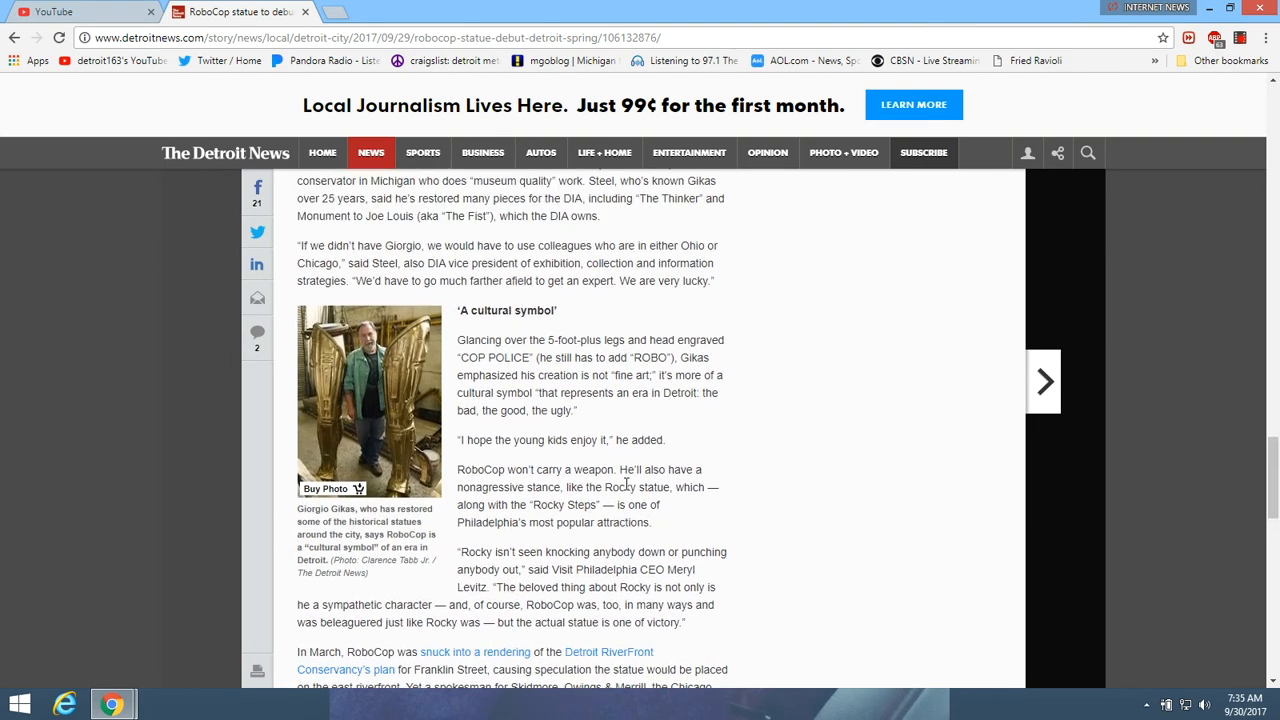
pyautogui.scroll(1, 625, 488)
pyautogui.scroll(1, 625, 488)
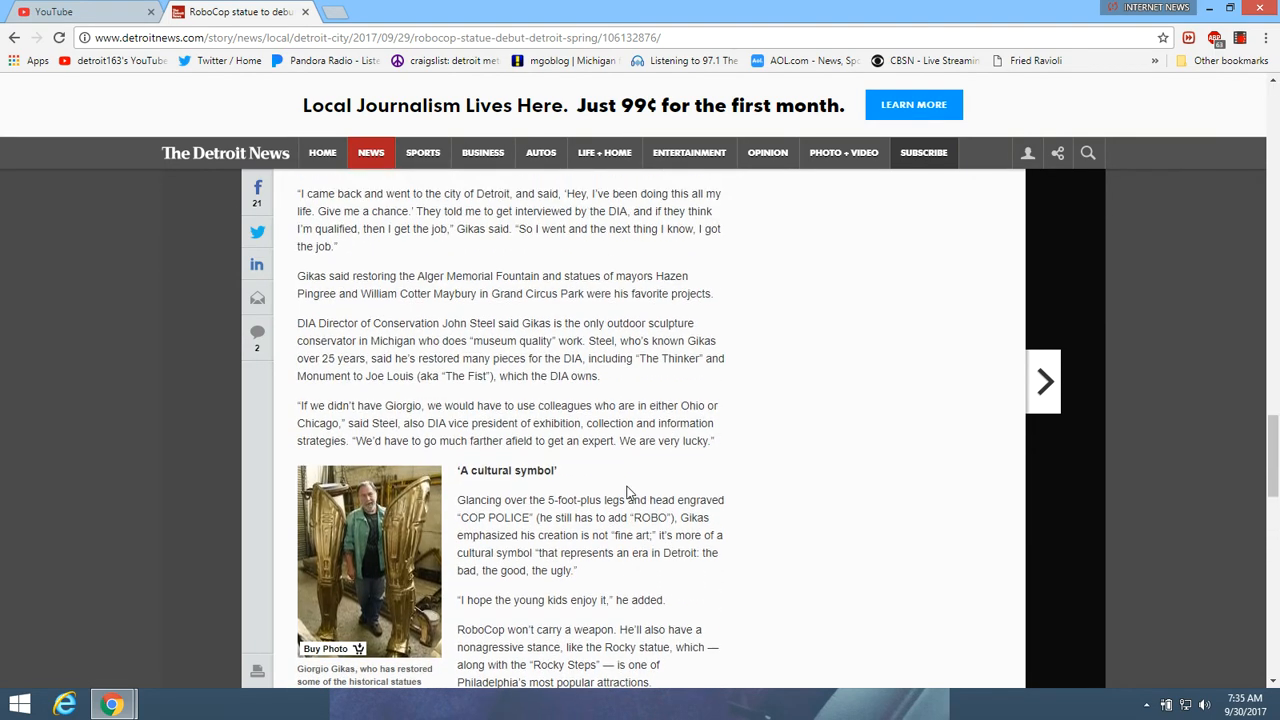
pyautogui.scroll(1, 628, 490)
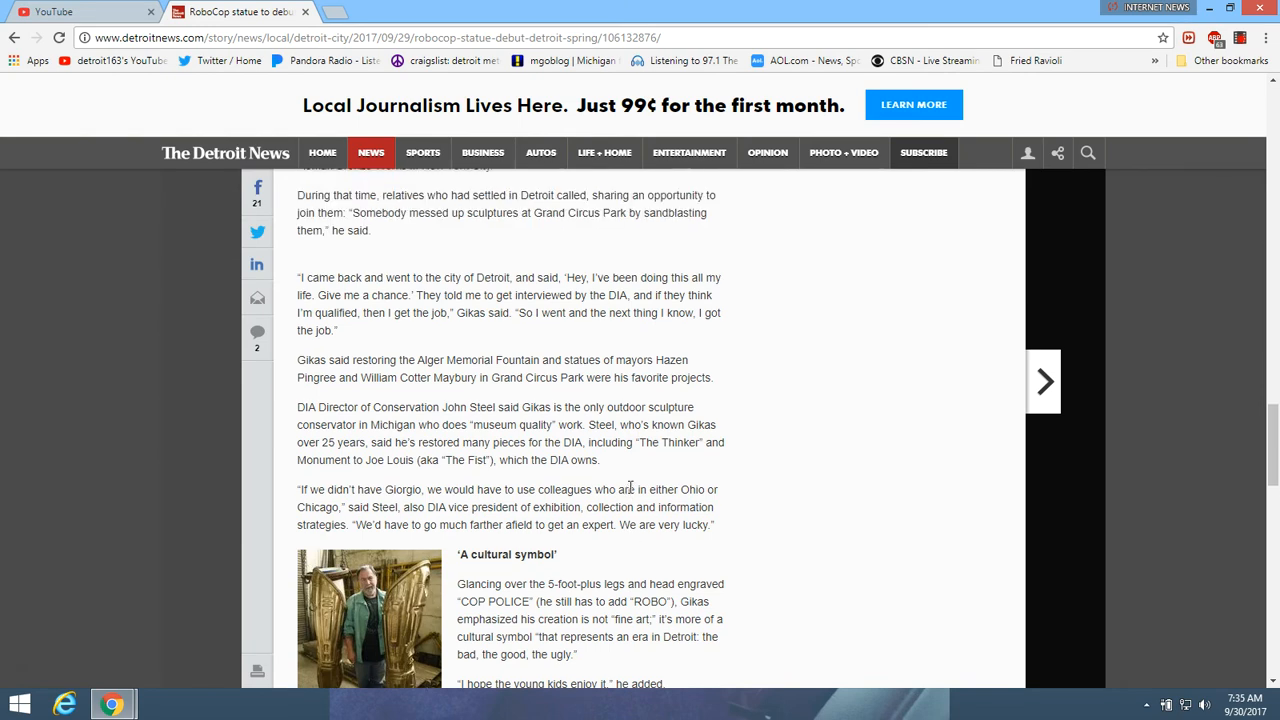
pyautogui.scroll(1, 630, 487)
pyautogui.scroll(1, 630, 487)
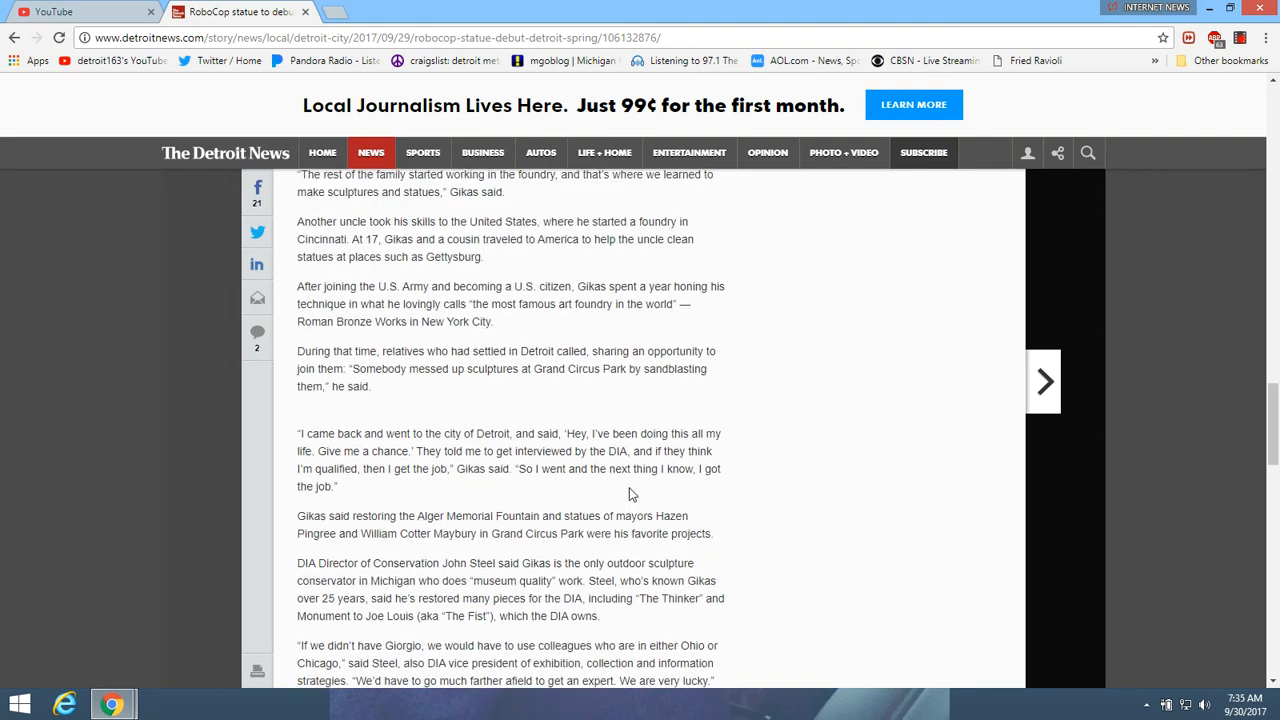
pyautogui.scroll(1, 629, 487)
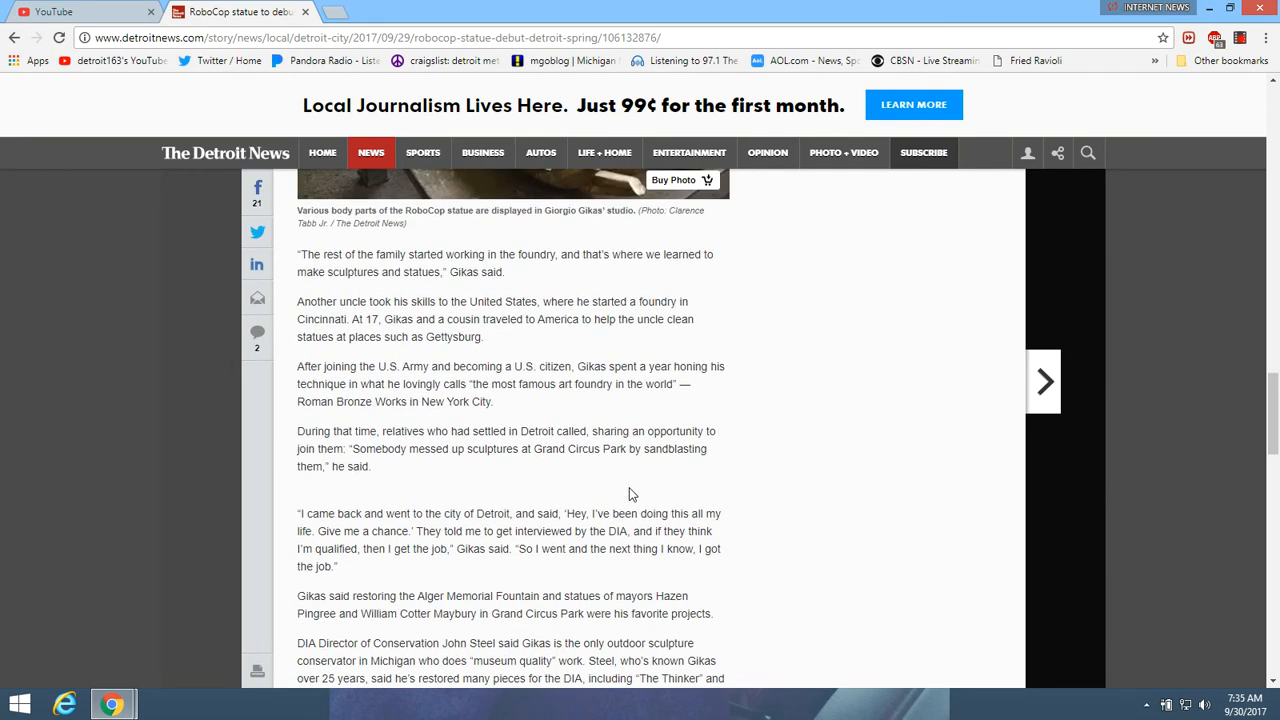
pyautogui.scroll(1, 629, 487)
# Dismiss an accidental right-click menu while scrolling back up to the Athens foundry paragraphs.
pyautogui.rightClick(629, 487)
pyautogui.click(757, 368)
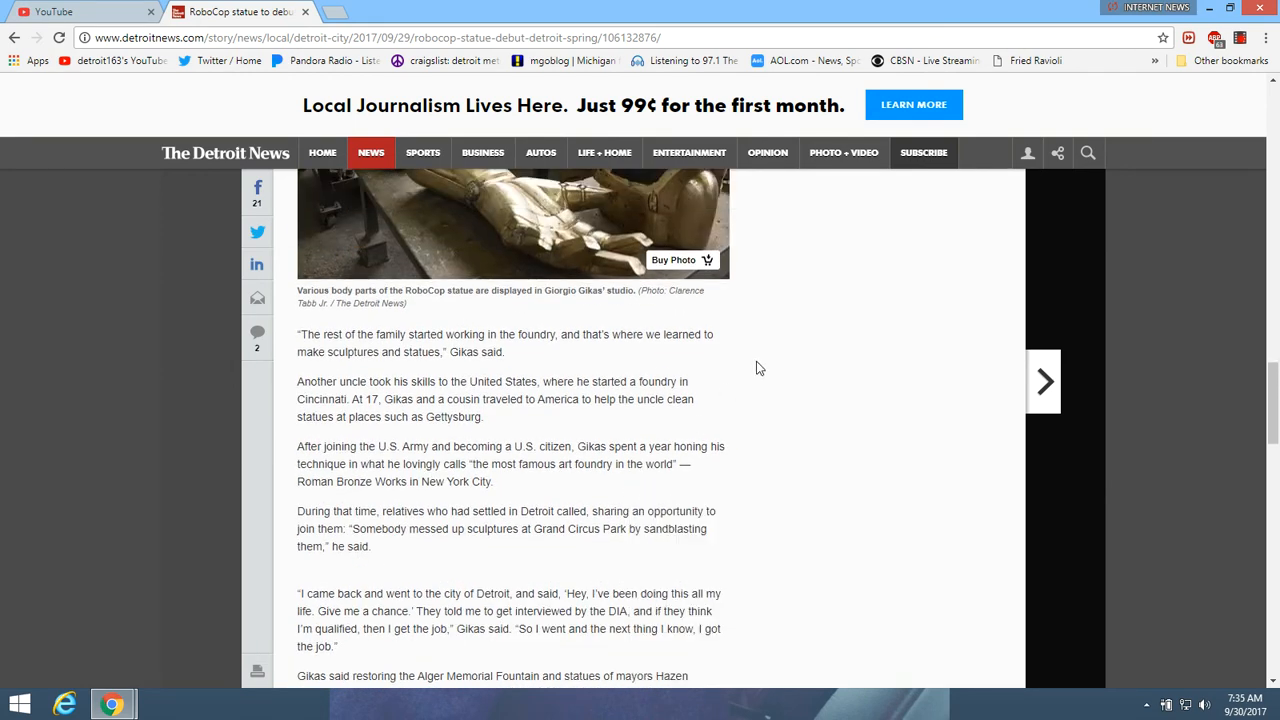
pyautogui.scroll(2, 630, 545)
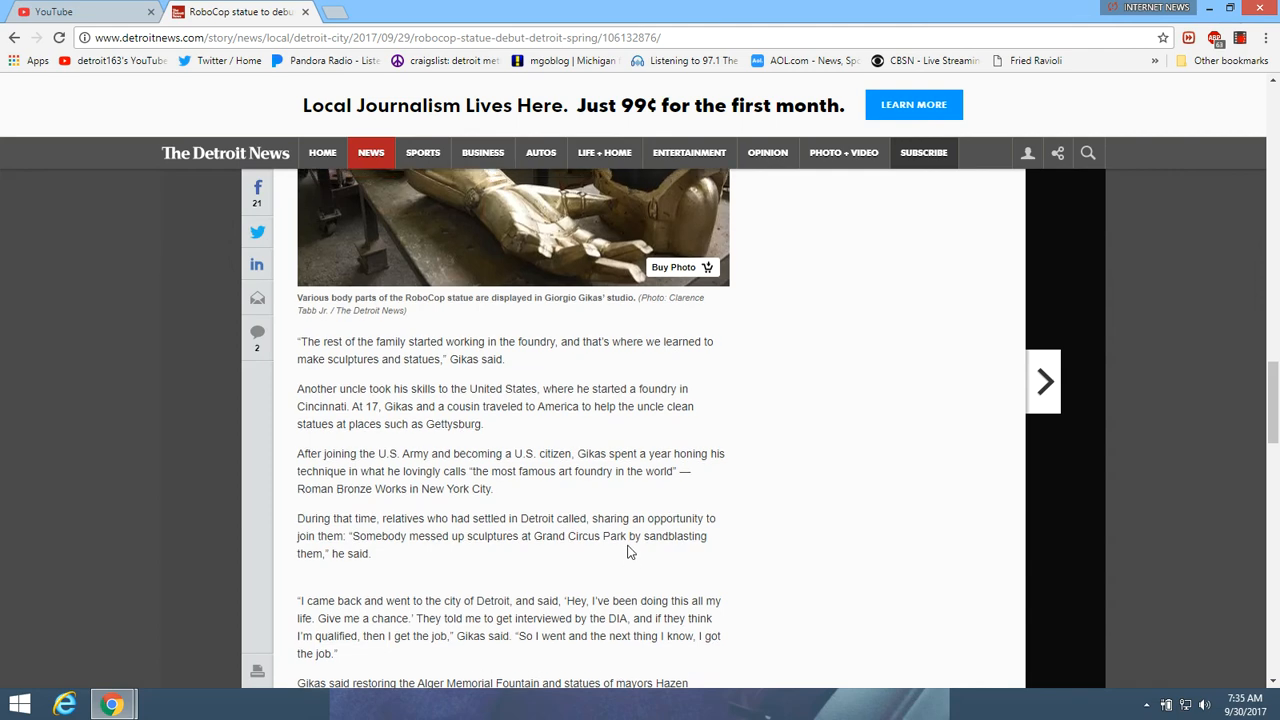
pyautogui.scroll(2, 583, 587)
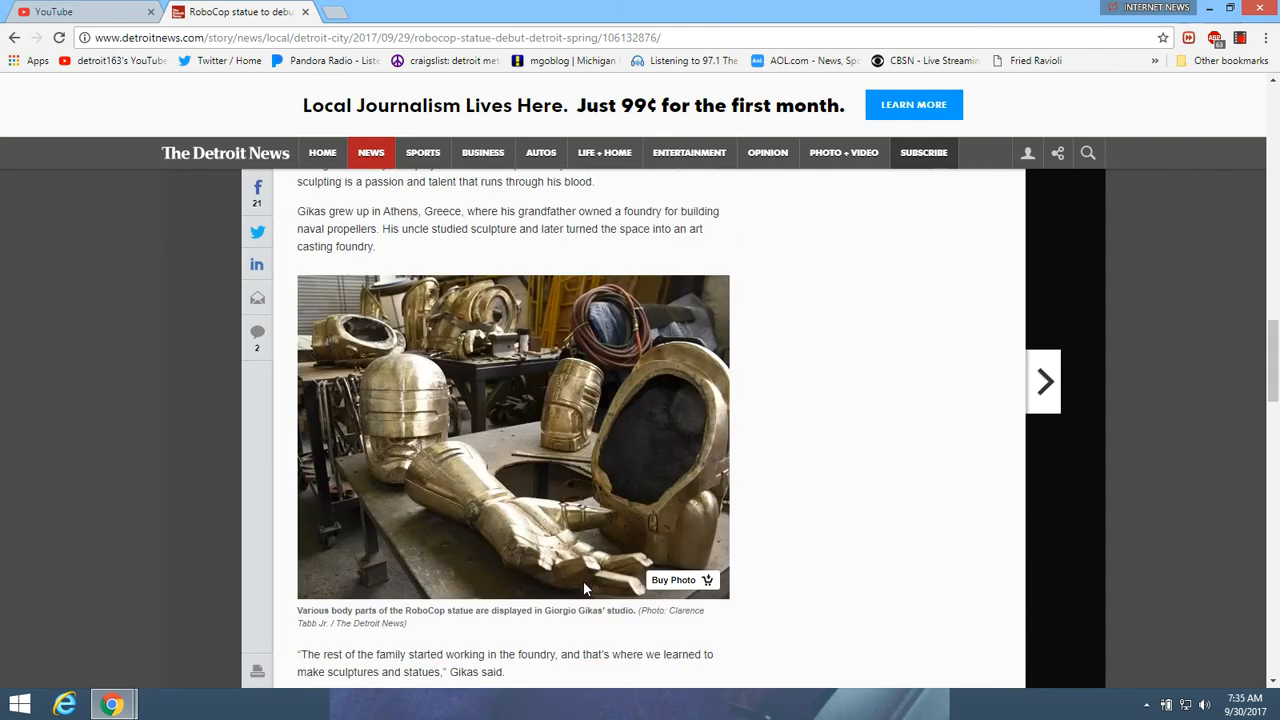
pyautogui.scroll(1, 583, 587)
pyautogui.scroll(1, 603, 567)
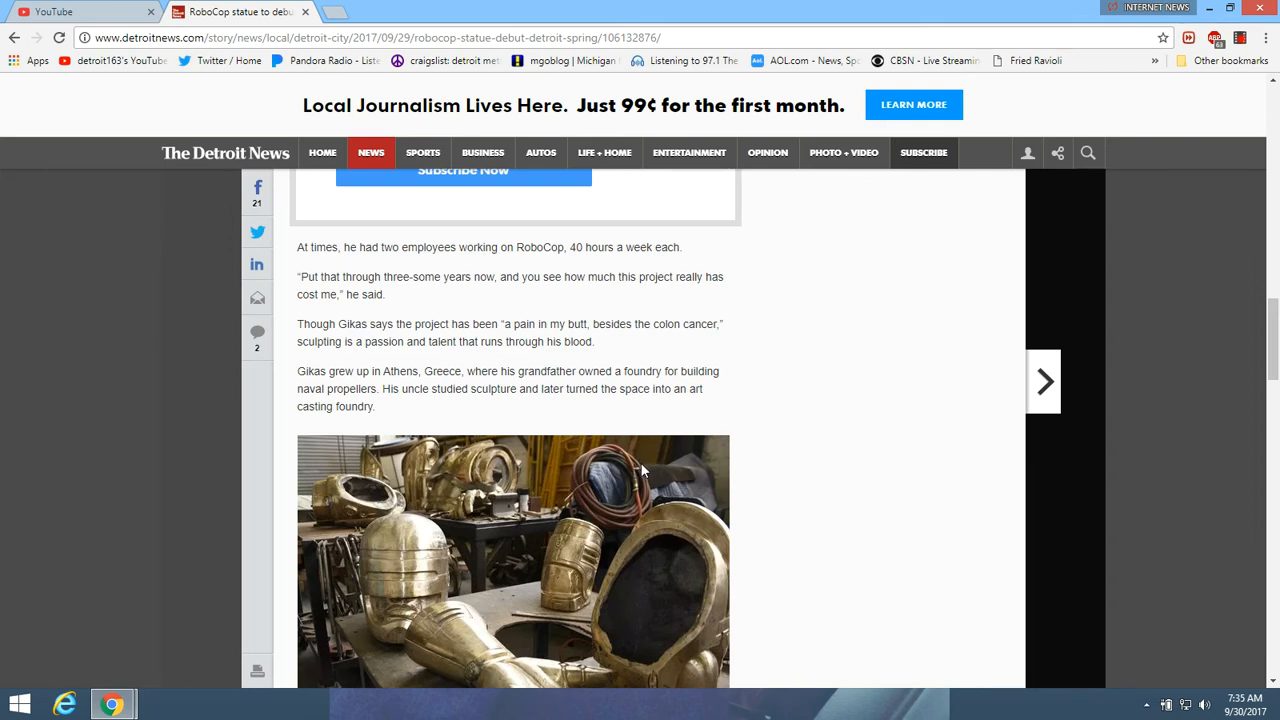
pyautogui.scroll(2, 640, 462)
pyautogui.scroll(2, 640, 462)
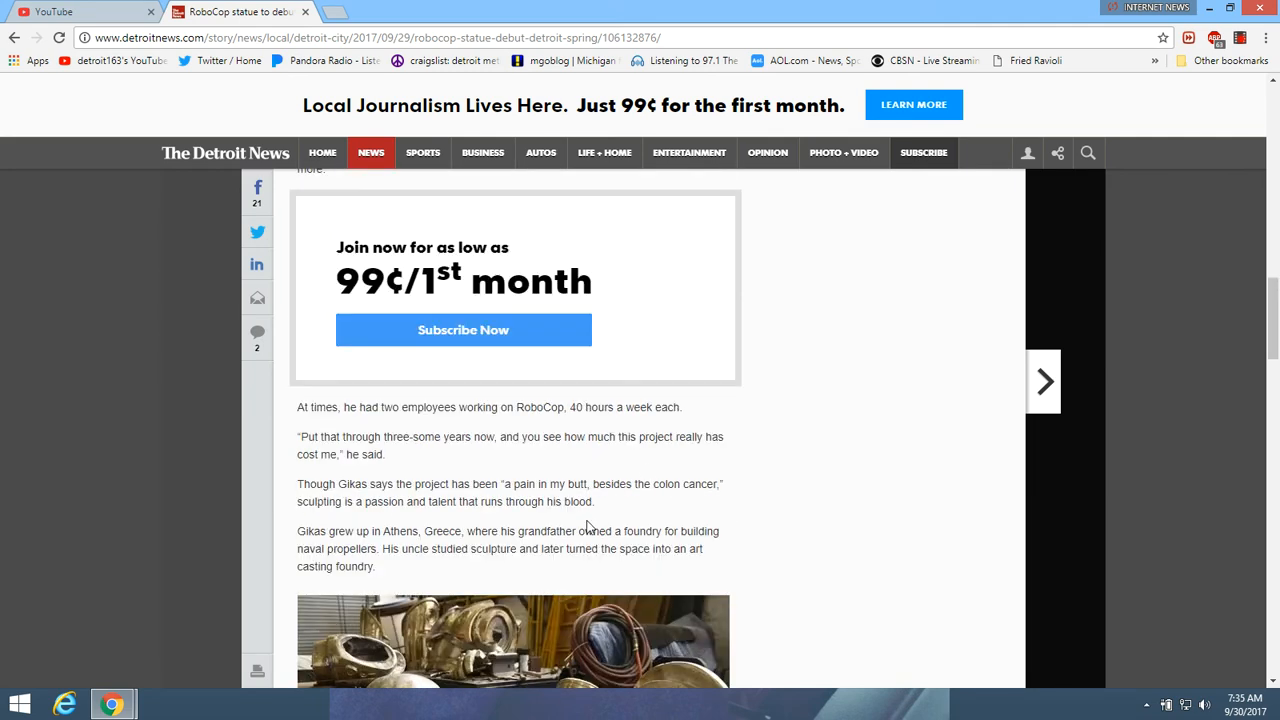
pyautogui.scroll(2, 588, 526)
pyautogui.scroll(2, 588, 526)
pyautogui.scroll(1, 588, 526)
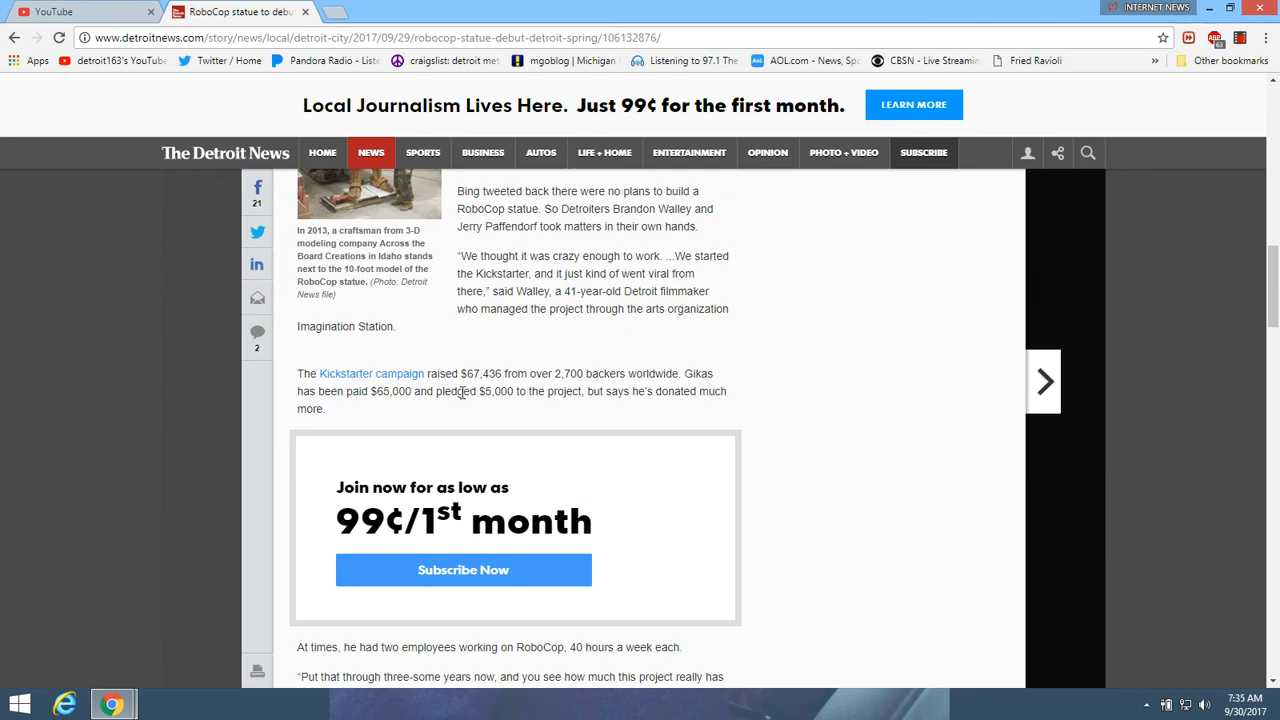
pyautogui.scroll(1, 605, 427)
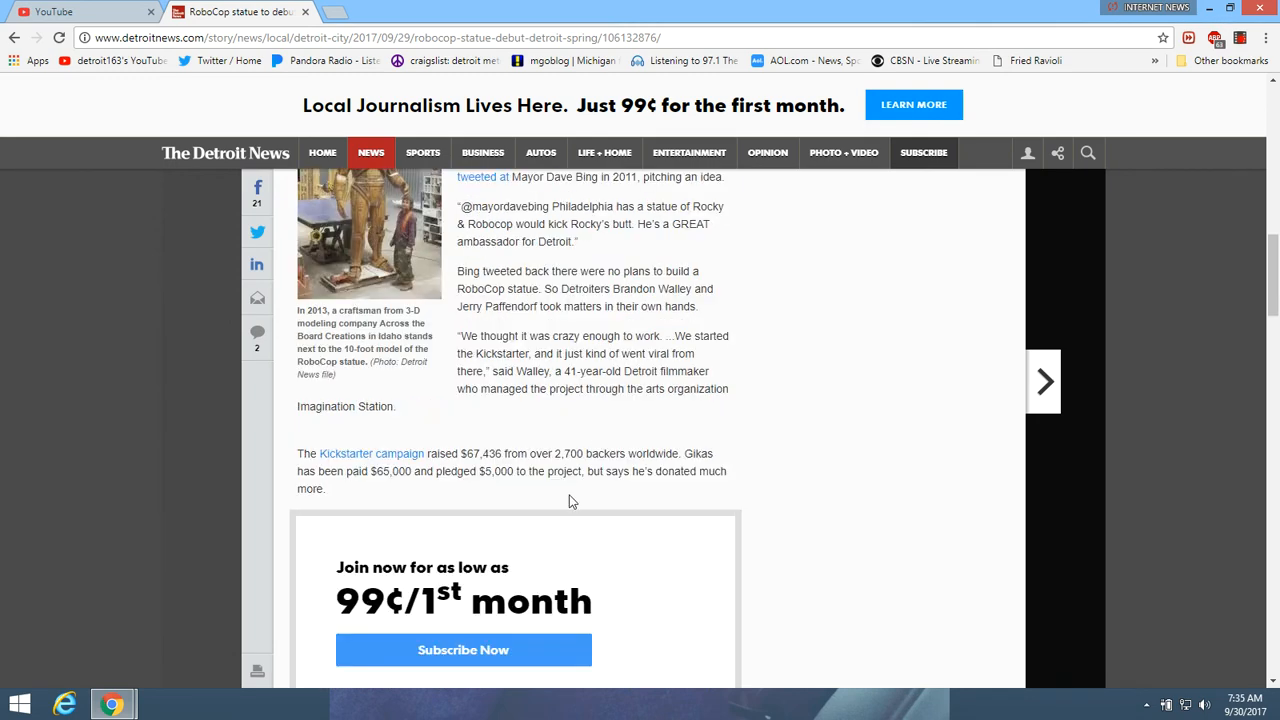
pyautogui.scroll(1, 572, 500)
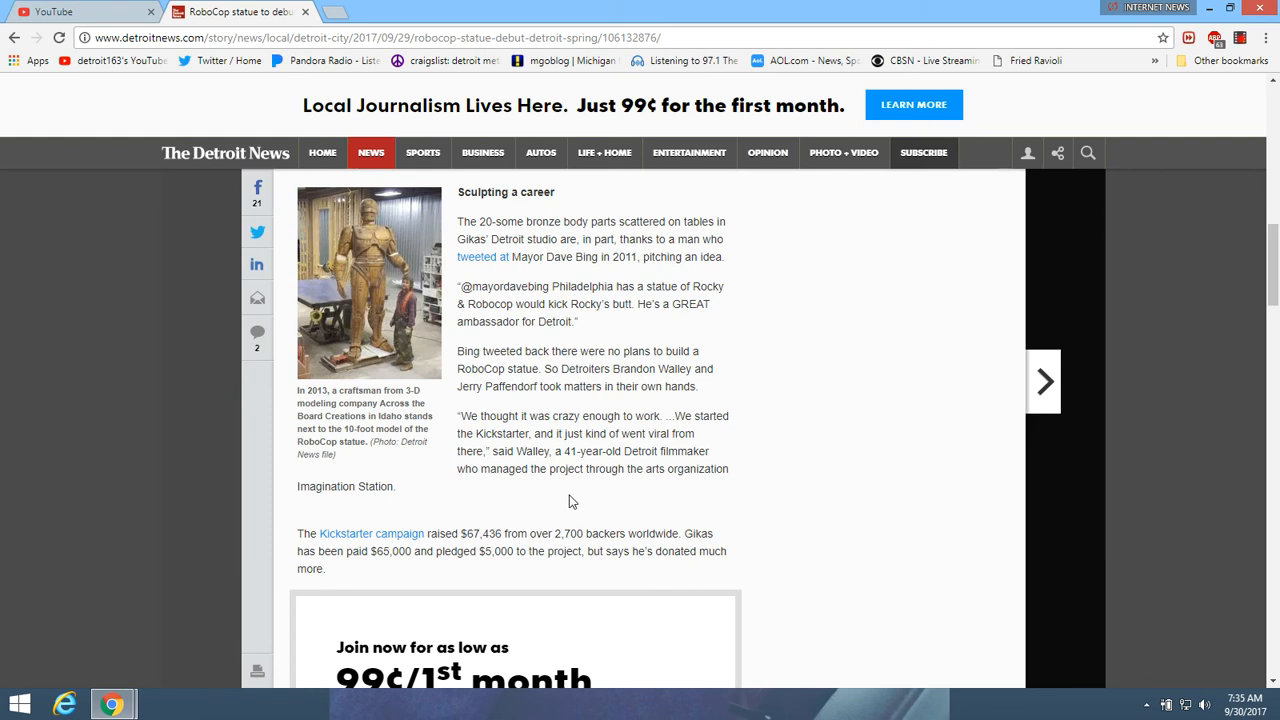
pyautogui.scroll(1, 572, 500)
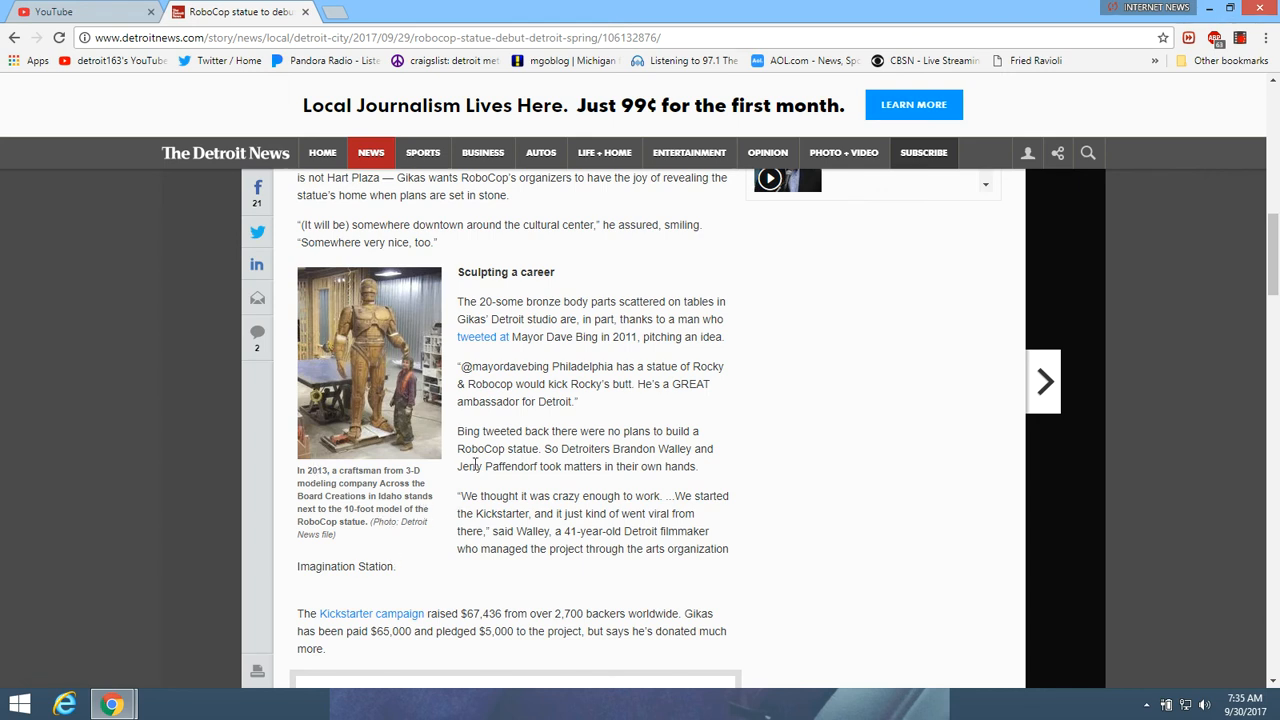
pyautogui.scroll(1, 474, 478)
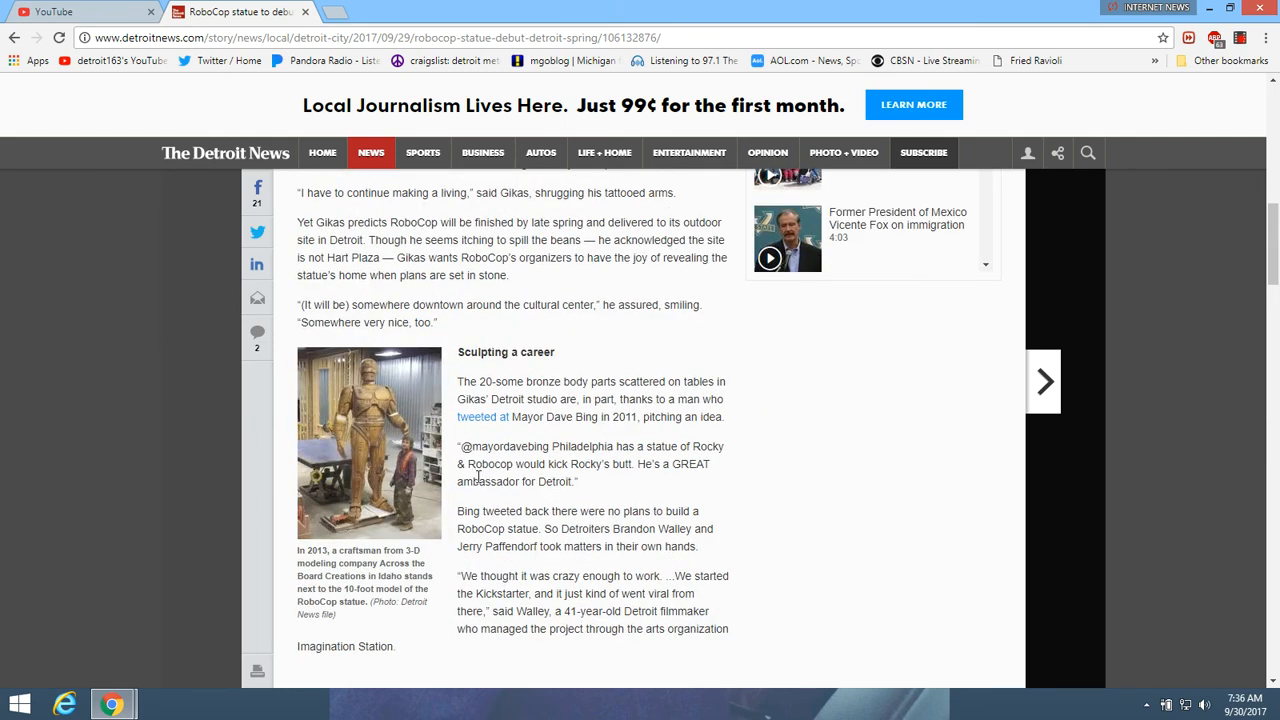
pyautogui.scroll(1, 478, 478)
pyautogui.scroll(1, 478, 478)
pyautogui.scroll(1, 478, 478)
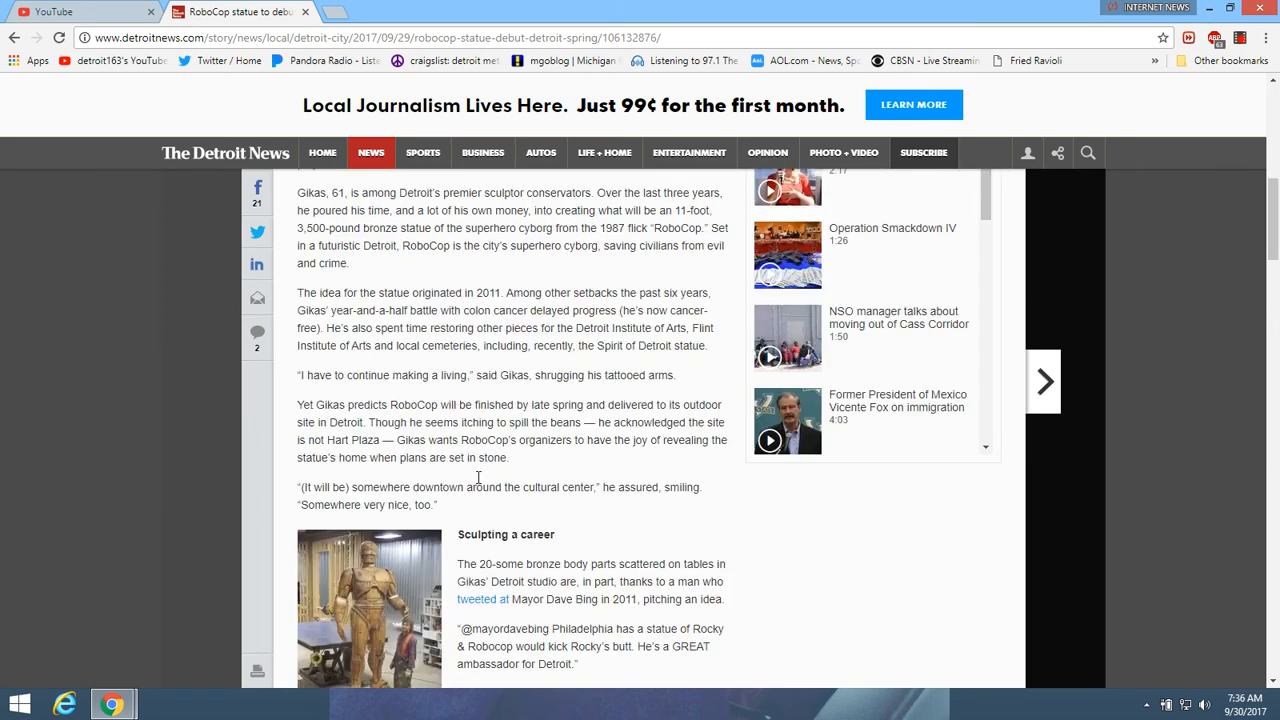
pyautogui.scroll(1, 478, 478)
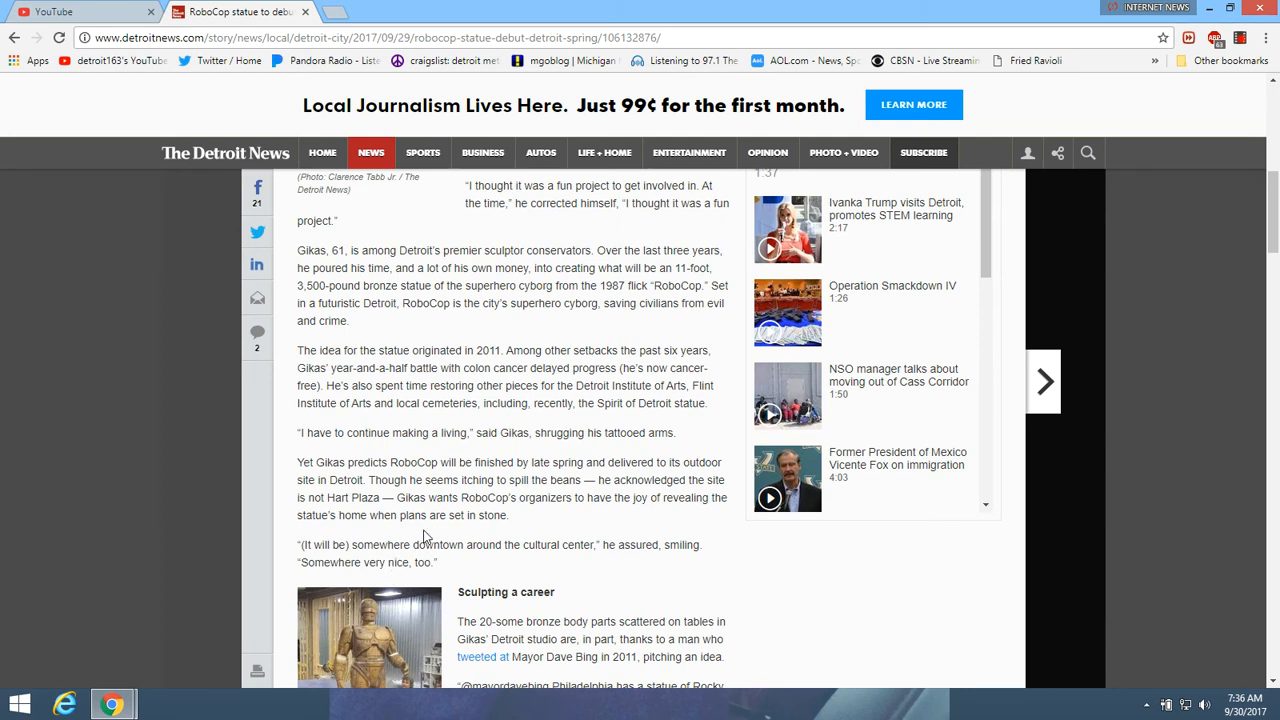
pyautogui.scroll(1, 426, 537)
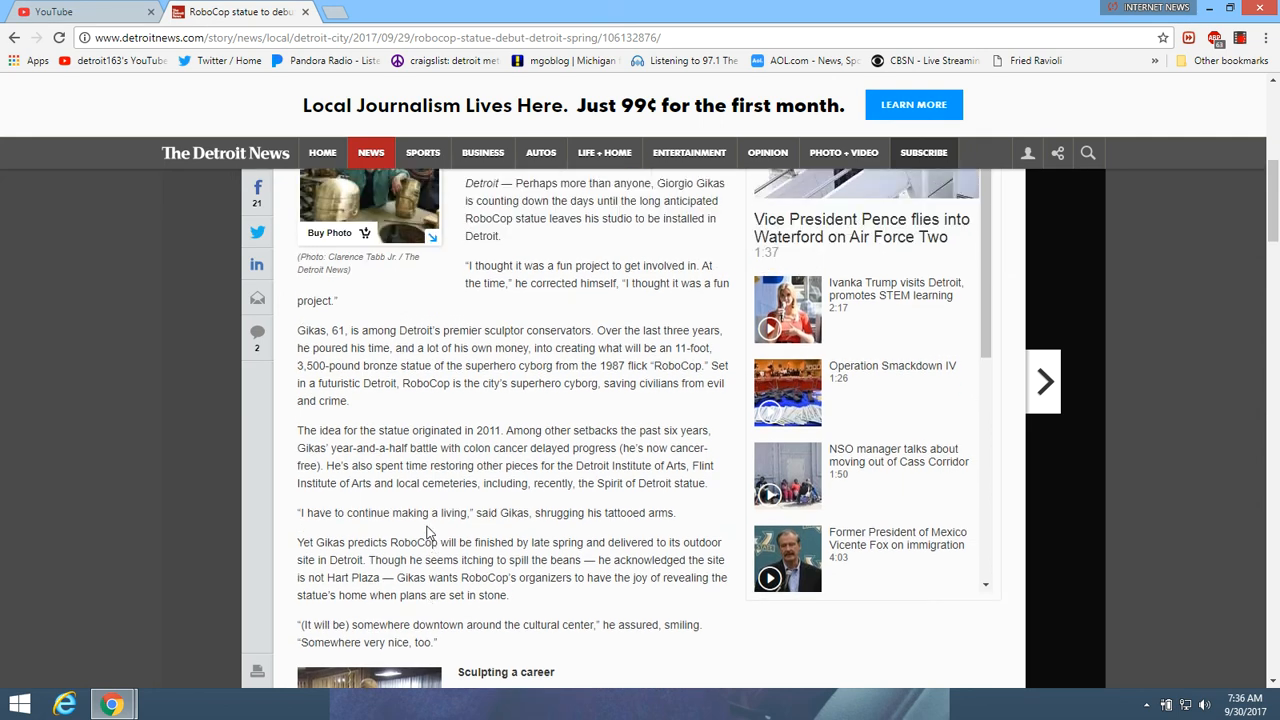
pyautogui.scroll(1, 426, 530)
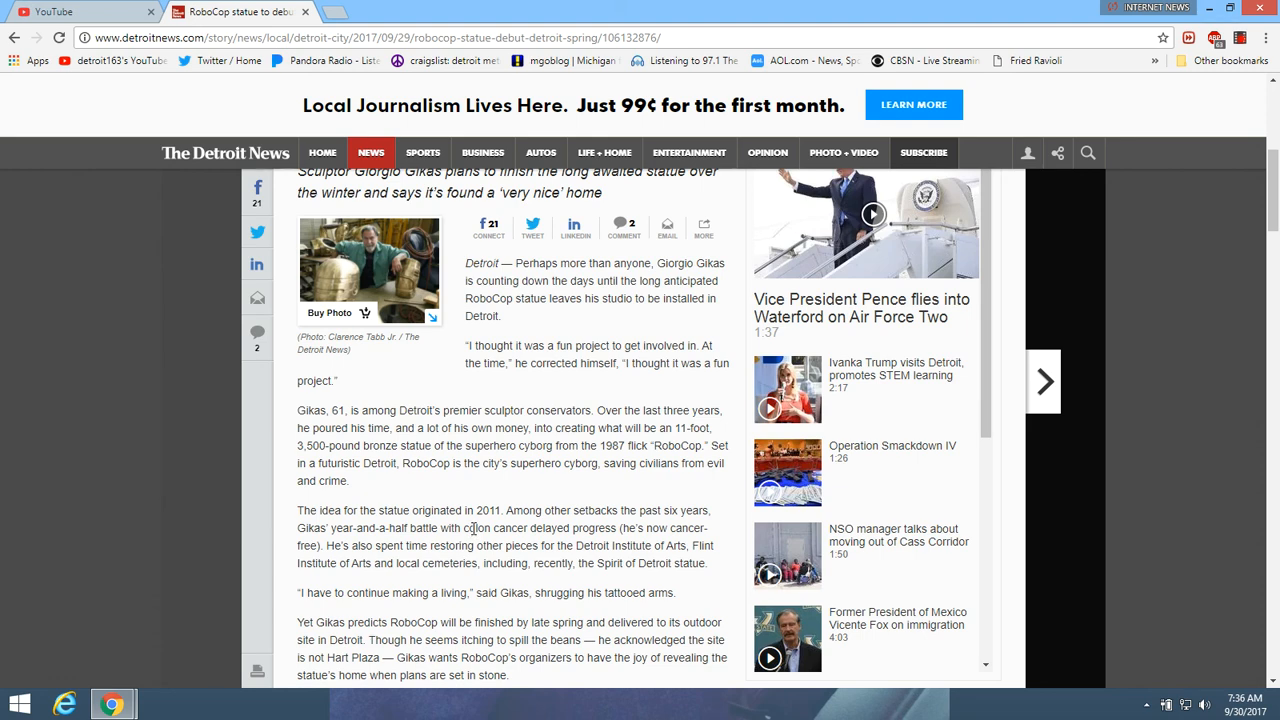
pyautogui.scroll(4, 471, 528)
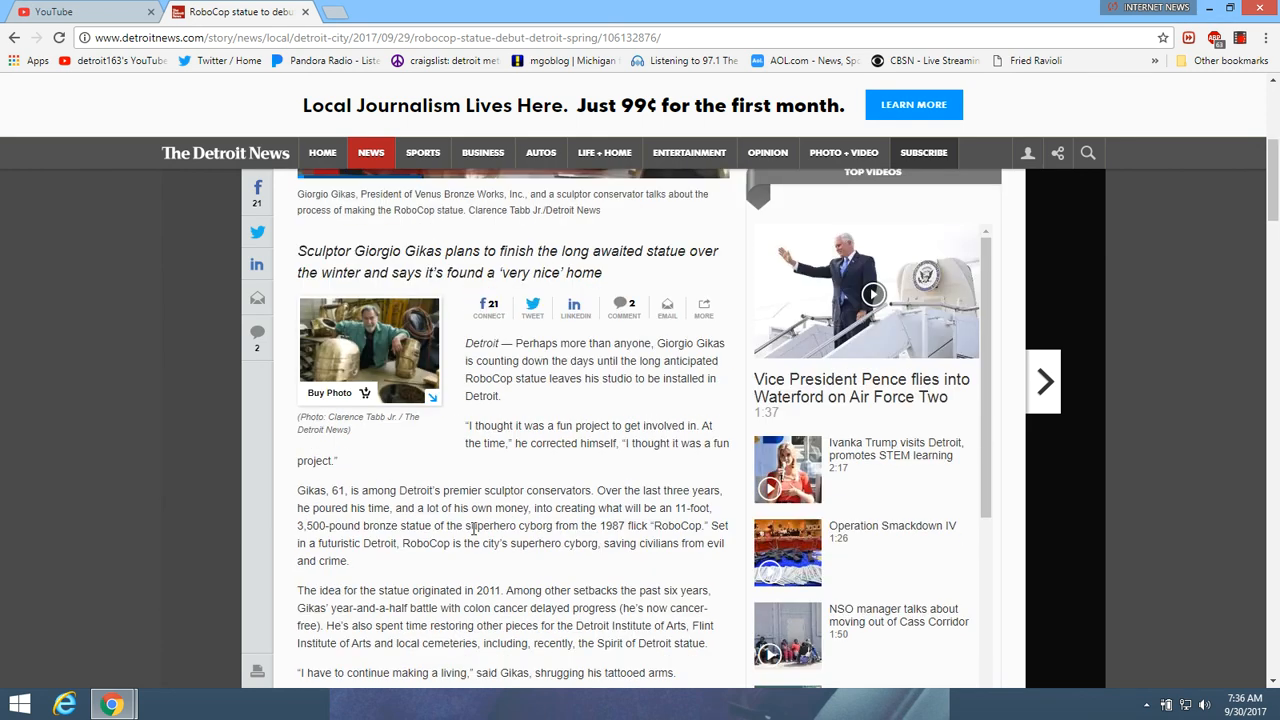
pyautogui.scroll(2, 473, 533)
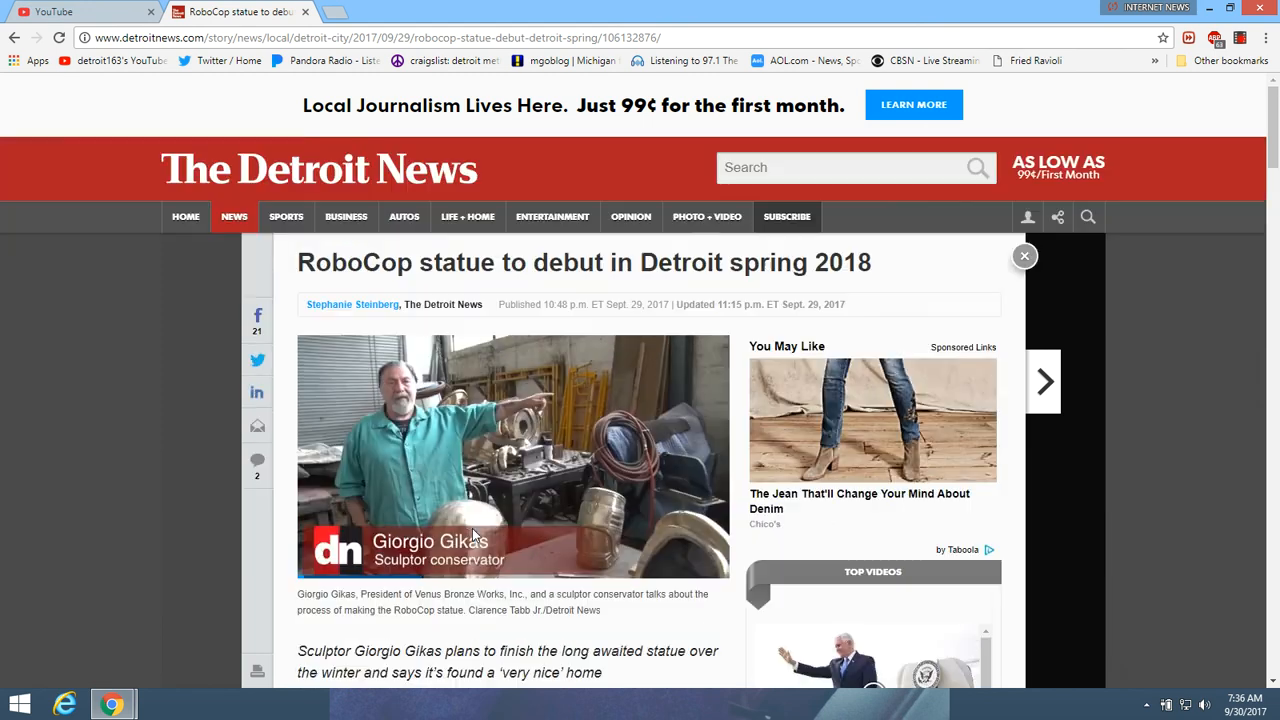